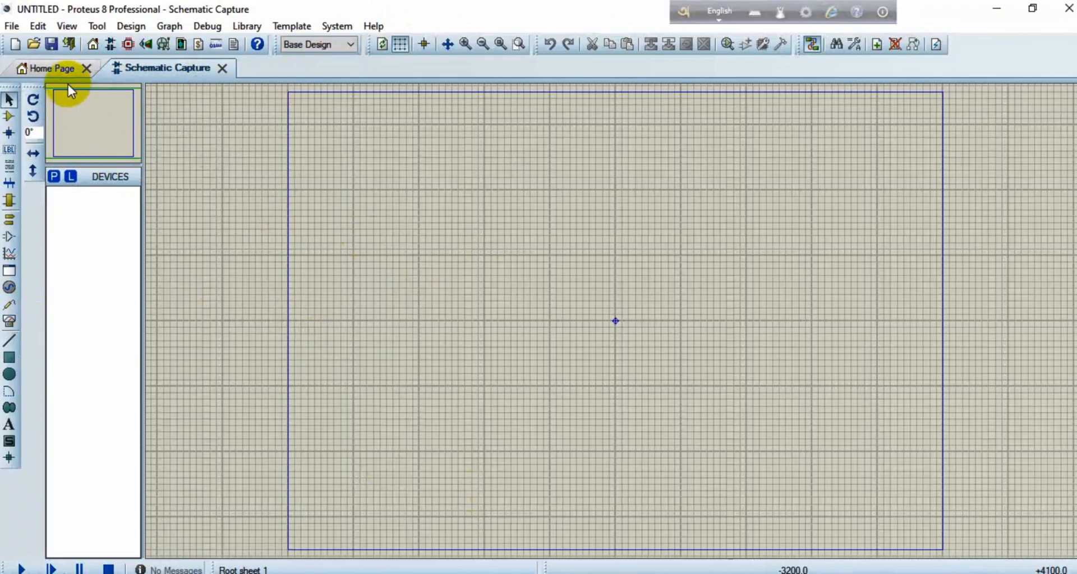
Find the VSINE sine wave AC voltage source in the parts library and add it to the device list
{"action": "left_click", "coordinate": [9, 116]}
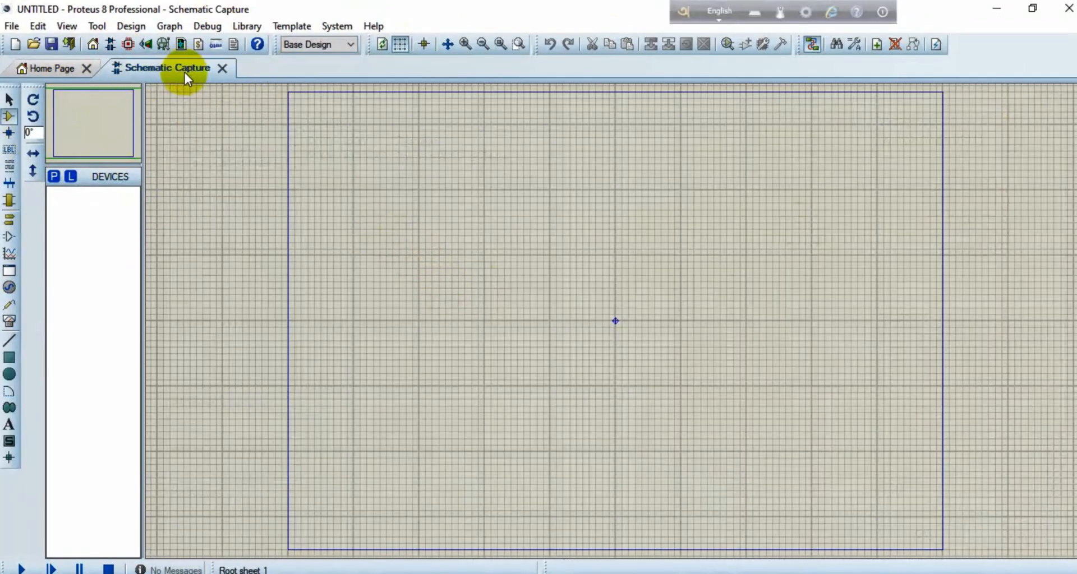
{"action": "left_click", "coordinate": [55, 177]}
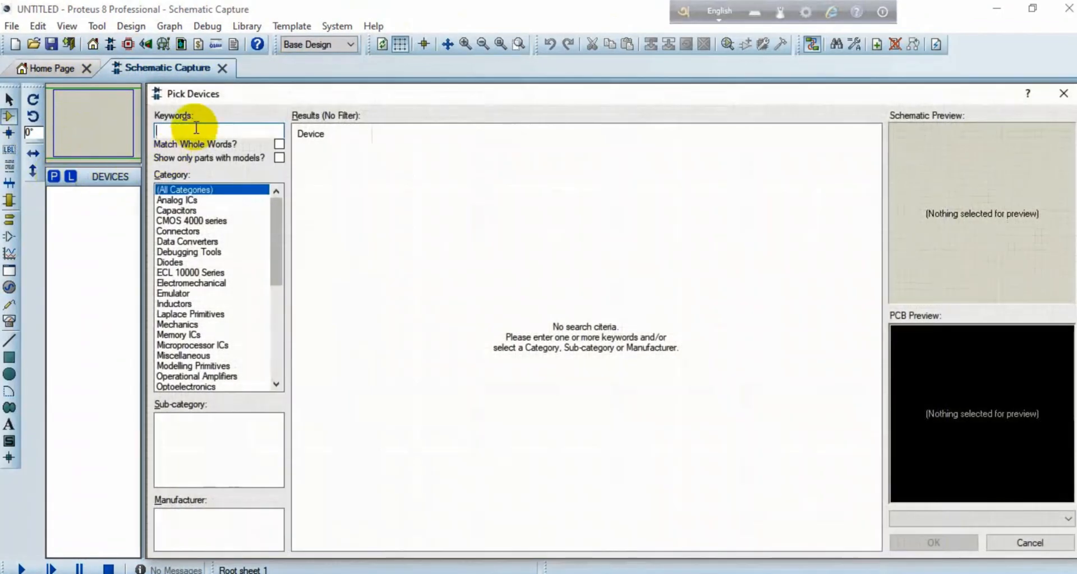
{"action": "type", "text": "vsine"}
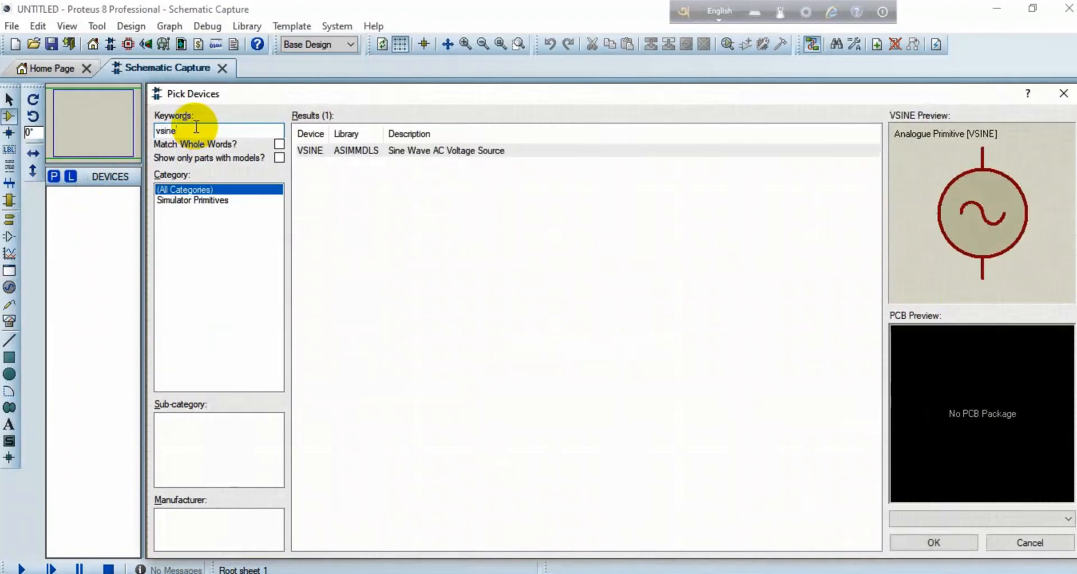
{"action": "left_click", "coordinate": [478, 151]}
{"action": "left_click", "coordinate": [919, 543]}
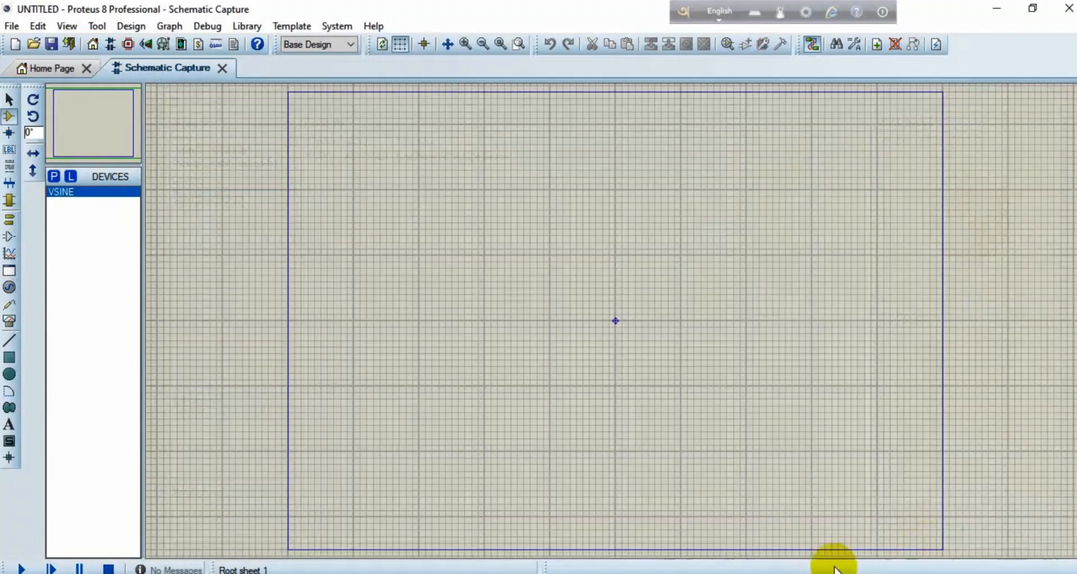
Add the generic RESISTOR and CAPACITOR analogue primitives from the parts library to the device list
{"action": "left_click", "coordinate": [53, 177]}
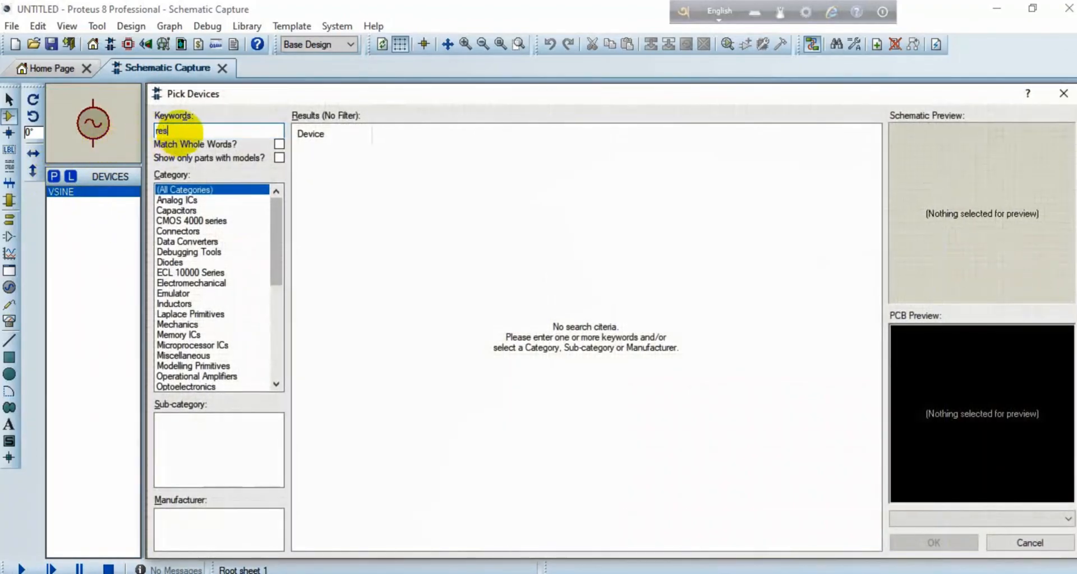
{"action": "type", "text": "resistor"}
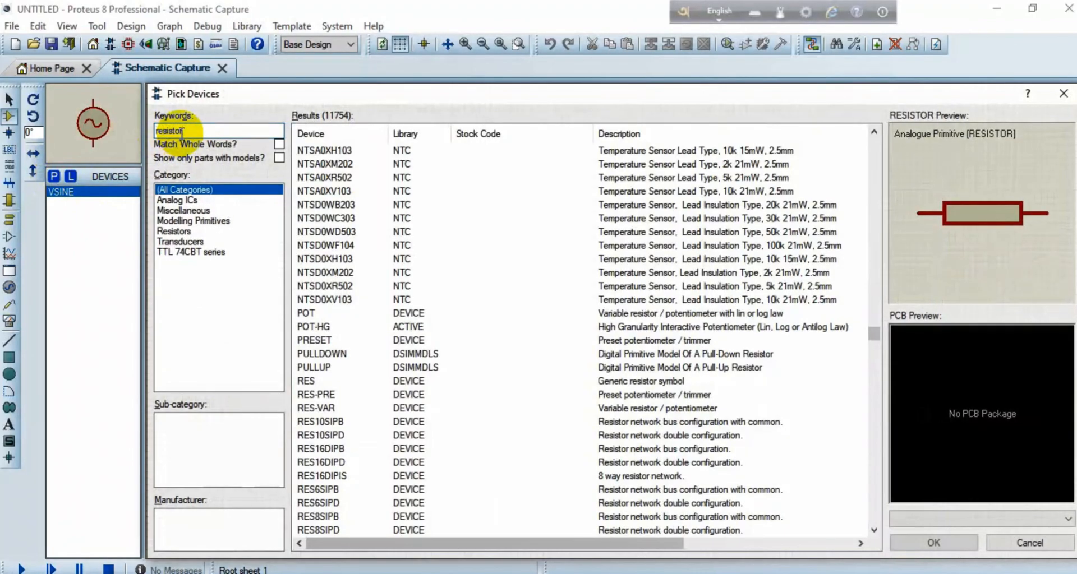
{"action": "left_click", "coordinate": [919, 541]}
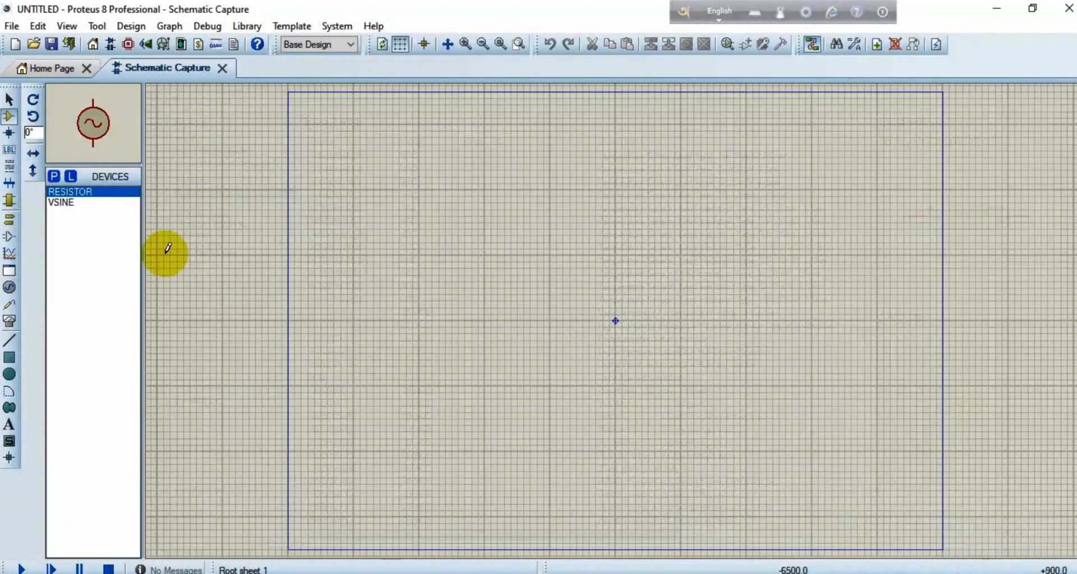
{"action": "left_click", "coordinate": [50, 179]}
{"action": "type", "text": "ca"}
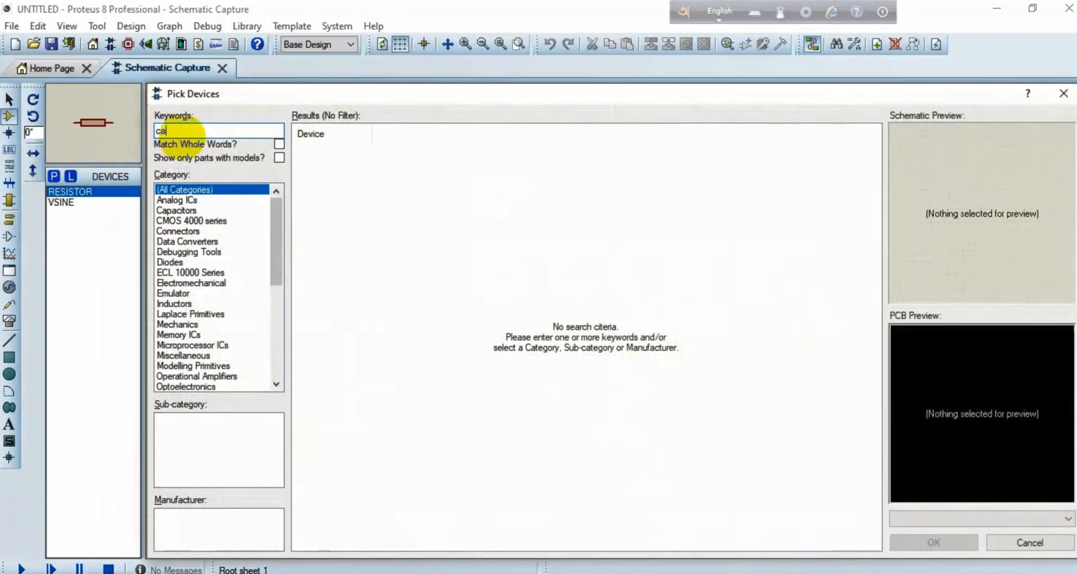
{"action": "type", "text": "pacitor"}
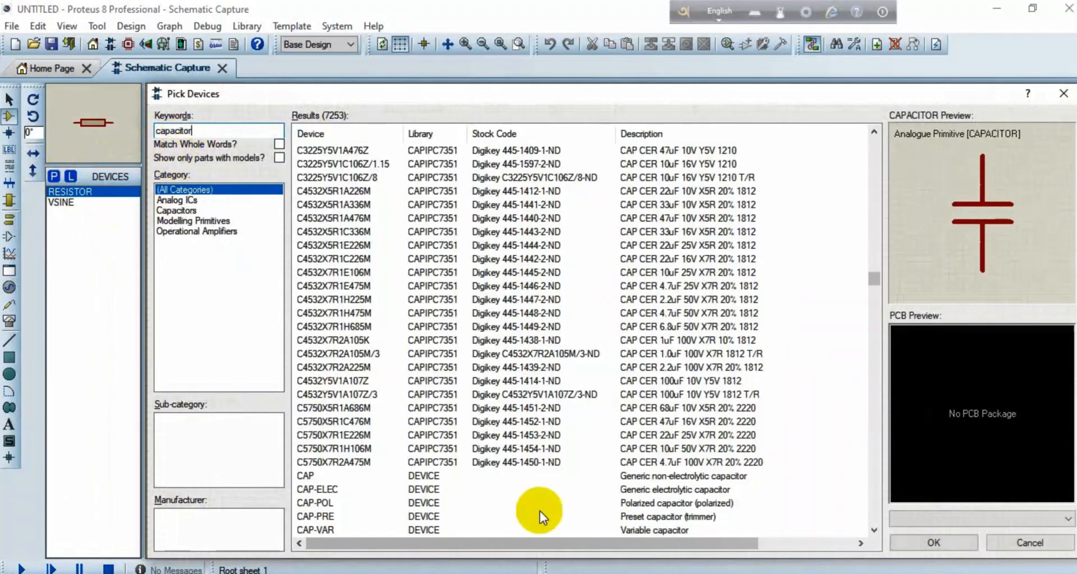
{"action": "left_click", "coordinate": [948, 545]}
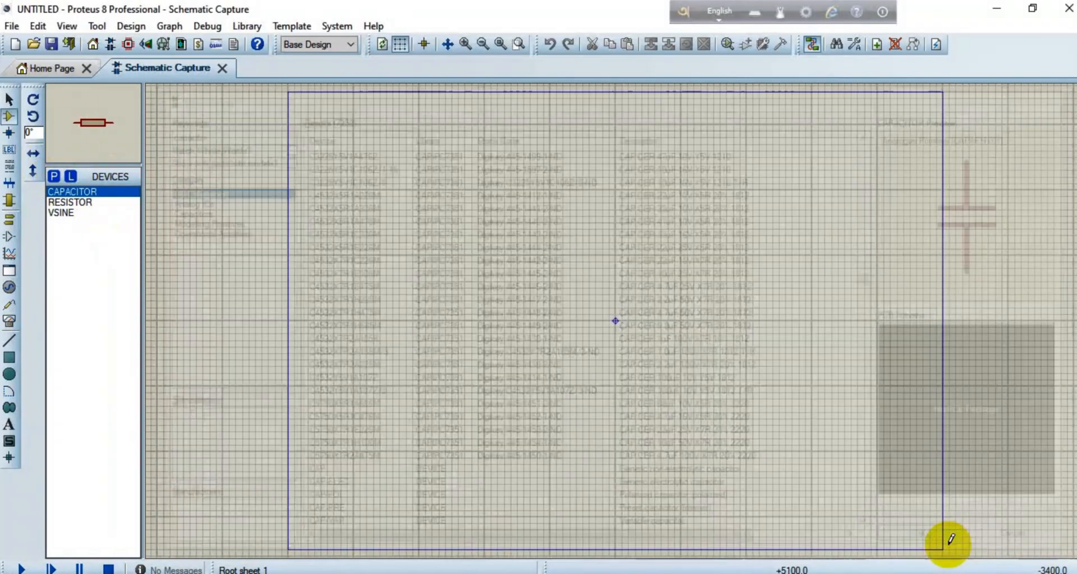
Add the 2W005G single-phase bridge rectifier from the Diodes category, Bridge Rectifiers sub-category, to the device list
{"action": "left_click", "coordinate": [54, 178]}
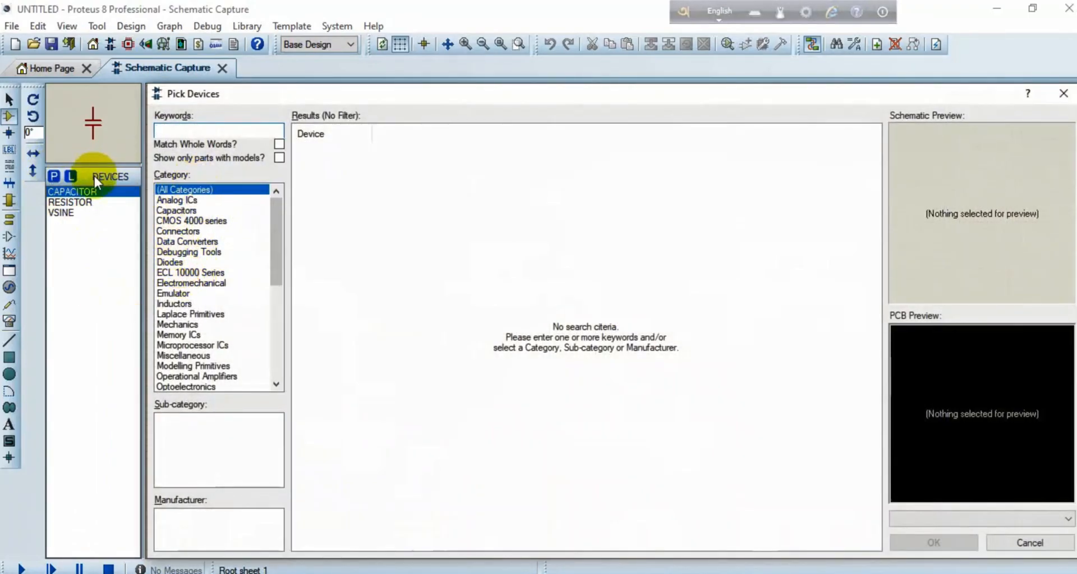
{"action": "left_click", "coordinate": [183, 262]}
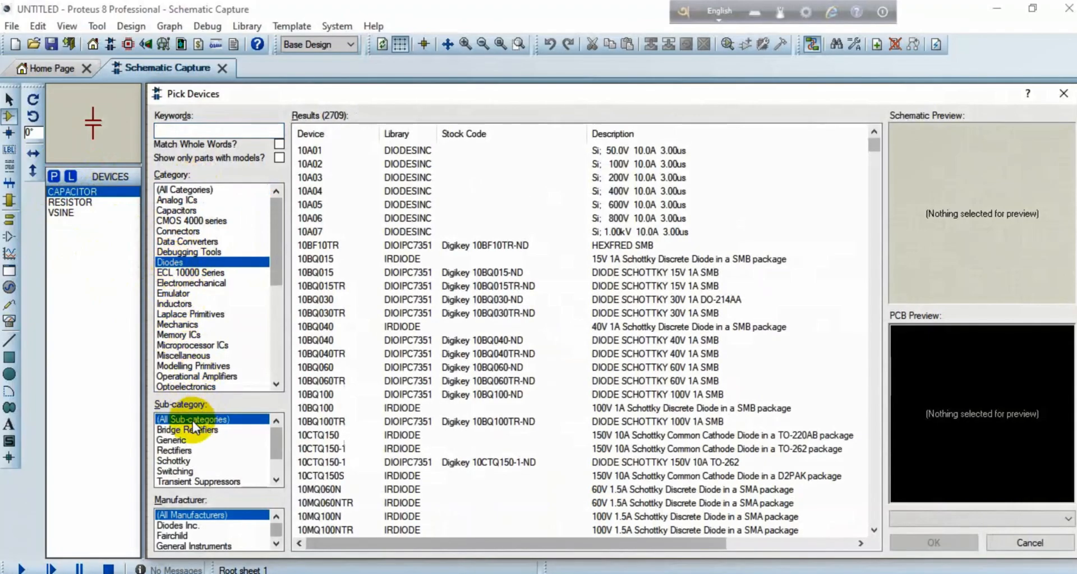
{"action": "left_click", "coordinate": [175, 449]}
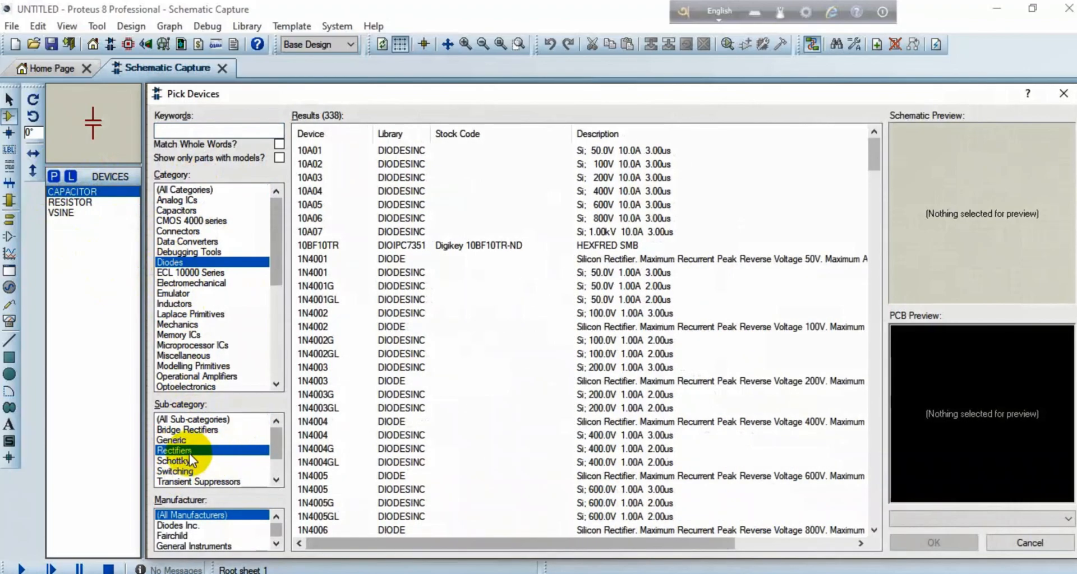
{"action": "left_click", "coordinate": [197, 429]}
{"action": "left_click", "coordinate": [411, 150]}
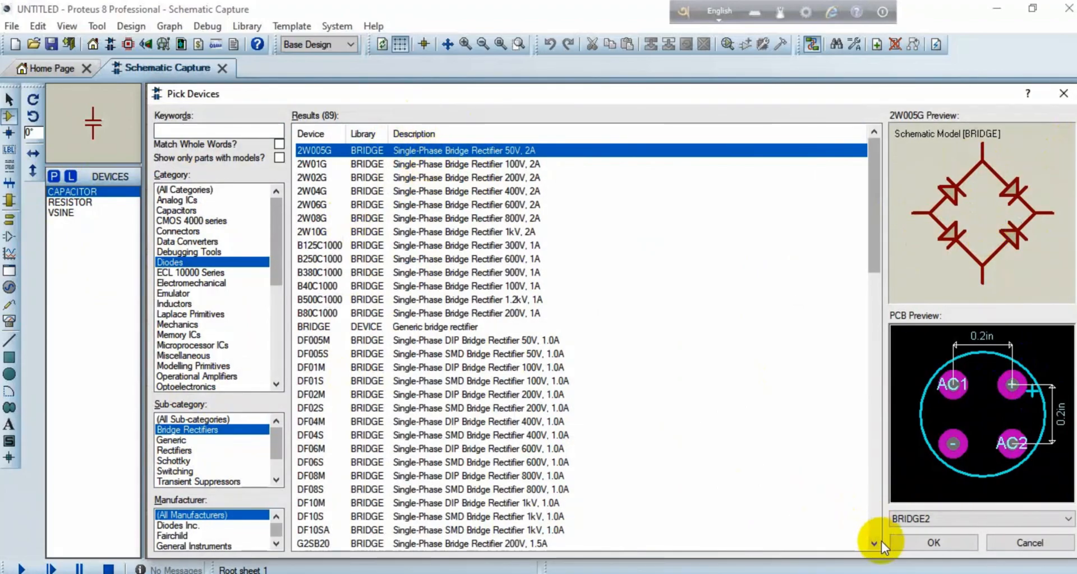
{"action": "left_click", "coordinate": [931, 543]}
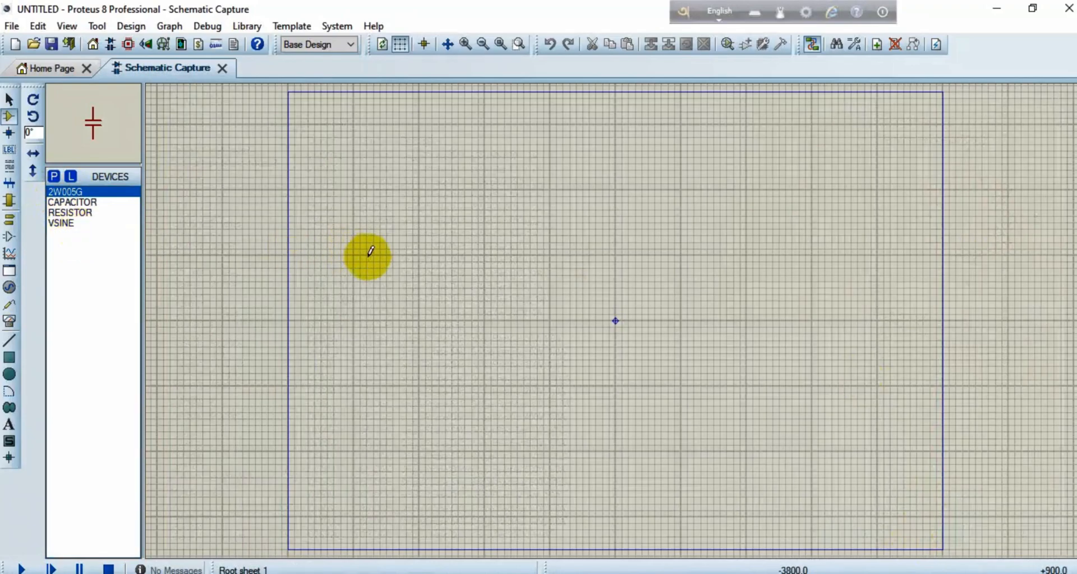
{"action": "left_click", "coordinate": [76, 202]}
{"action": "left_click", "coordinate": [77, 213]}
{"action": "left_click", "coordinate": [75, 225]}
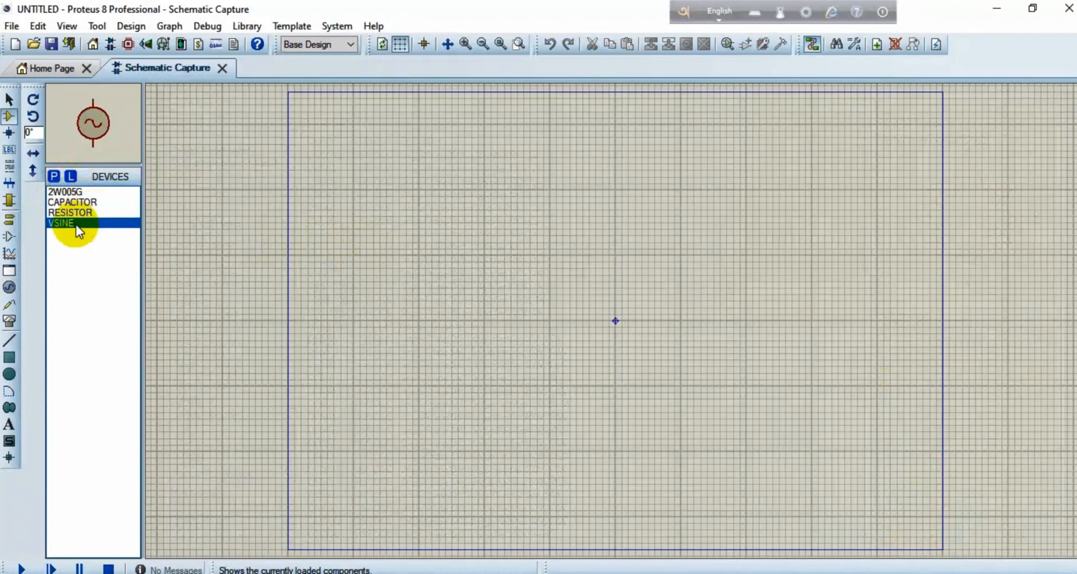
Place the 2W005G bridge rectifier on the schematic, a little to the left of the sheet's origin
{"action": "left_click", "coordinate": [89, 193]}
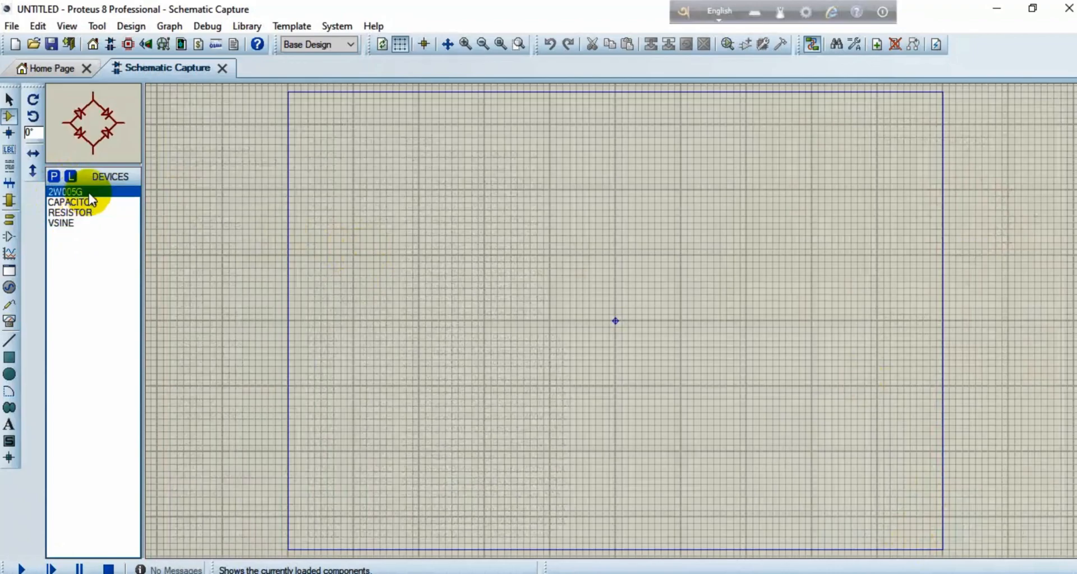
{"action": "left_click", "coordinate": [506, 284]}
{"action": "left_click", "coordinate": [524, 308]}
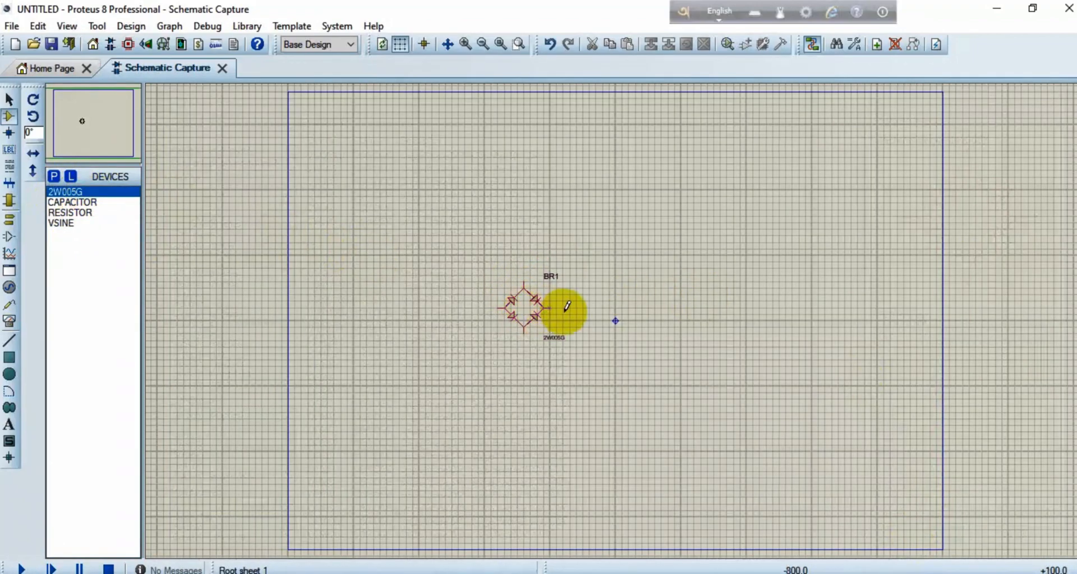
Place the VSINE source on the schematic to the left of the bridge rectifier
{"action": "scroll", "coordinate": [566, 306], "scroll_direction": "up", "scroll_amount": 2}
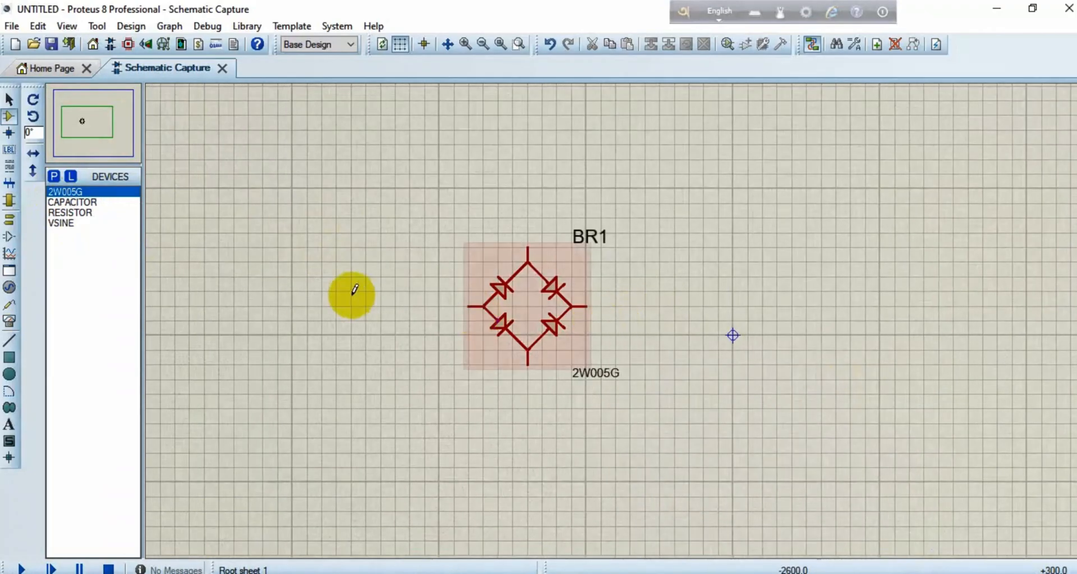
{"action": "left_click", "coordinate": [71, 224]}
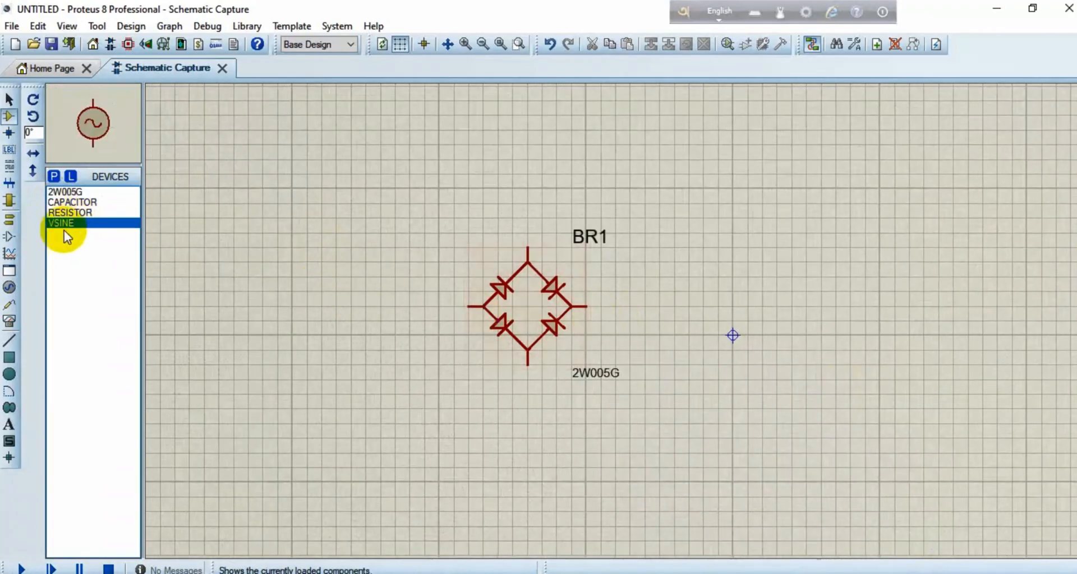
{"action": "left_click", "coordinate": [340, 297]}
{"action": "left_click", "coordinate": [295, 286]}
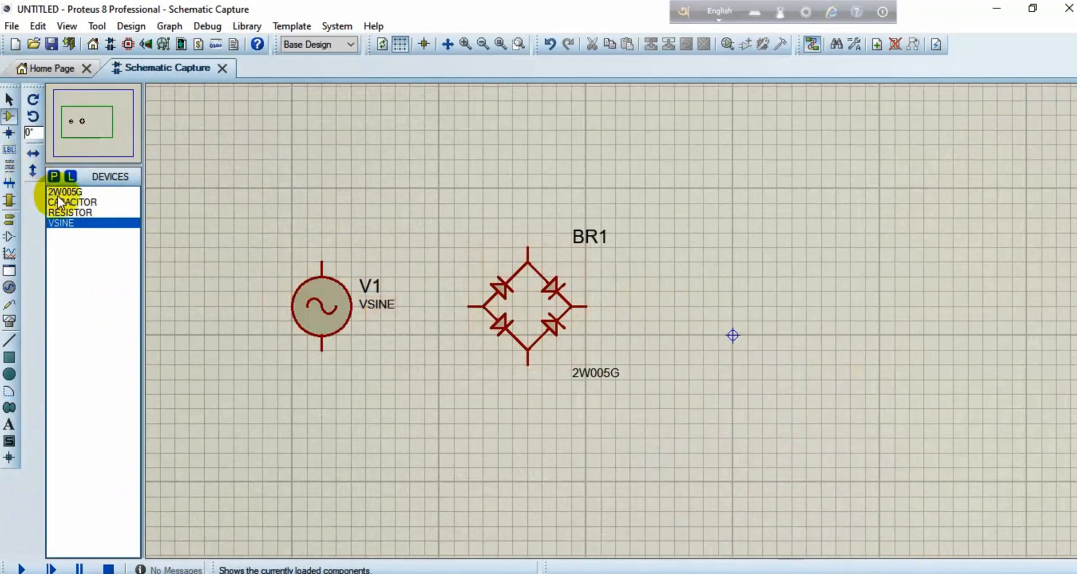
Place a resistor to the right of the bridge rectifier and a capacitor to the right of that resistor
{"action": "left_click", "coordinate": [70, 213]}
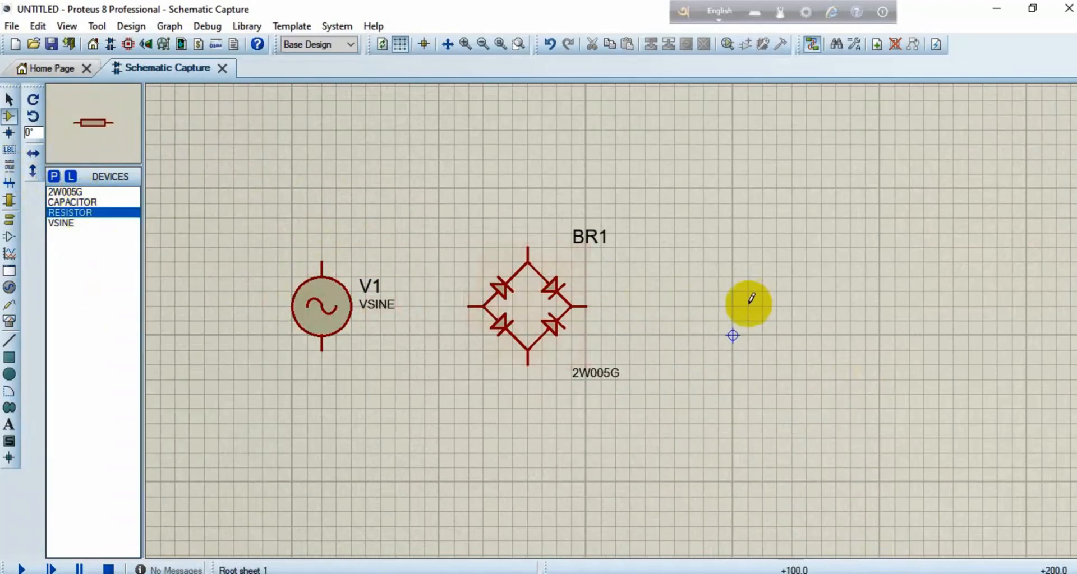
{"action": "left_click", "coordinate": [712, 295]}
{"action": "left_click", "coordinate": [725, 307]}
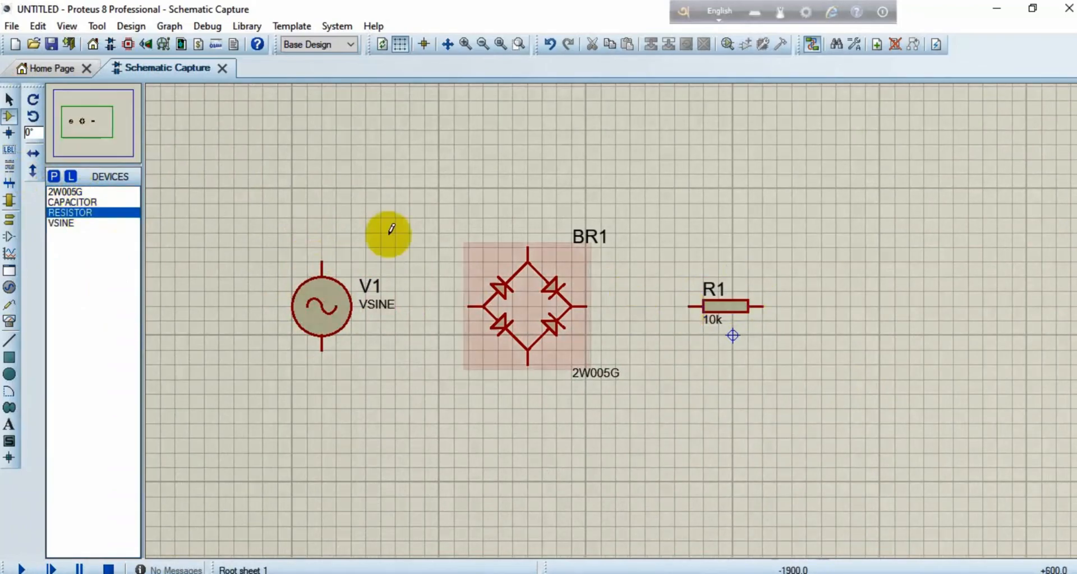
{"action": "left_click", "coordinate": [73, 202]}
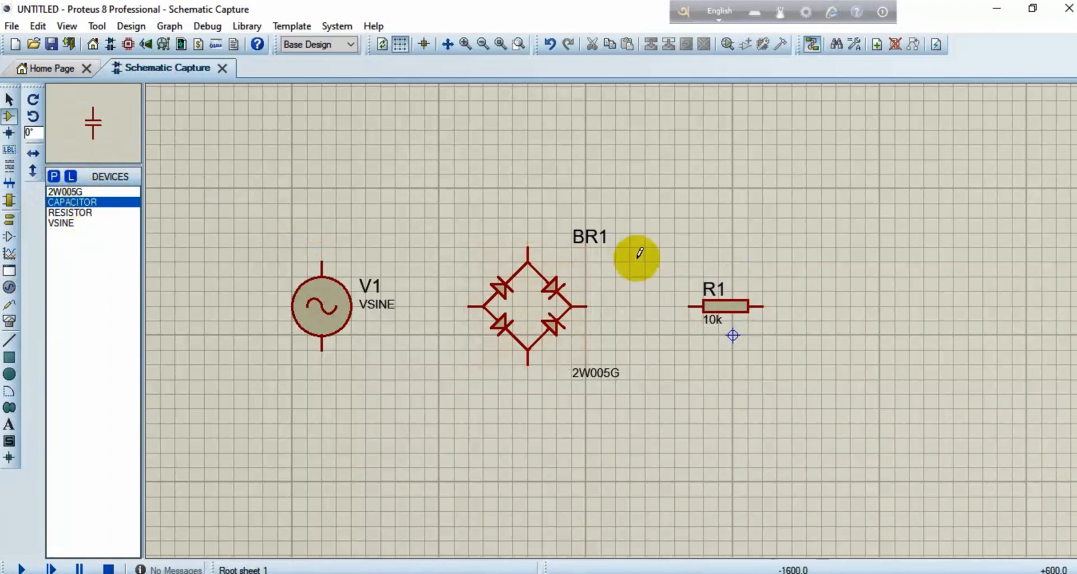
{"action": "left_click", "coordinate": [830, 294]}
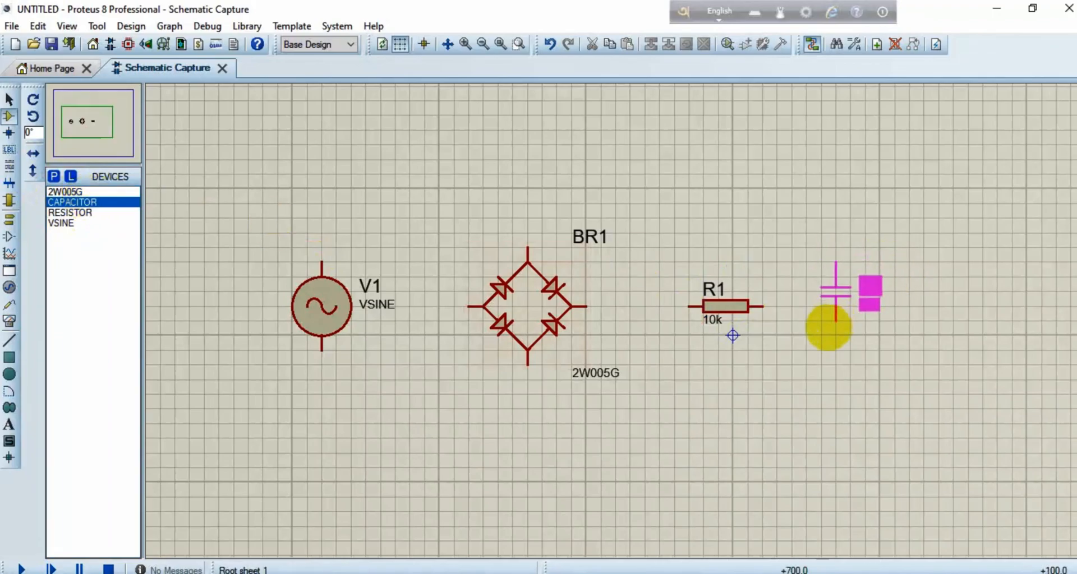
{"action": "left_click", "coordinate": [833, 330]}
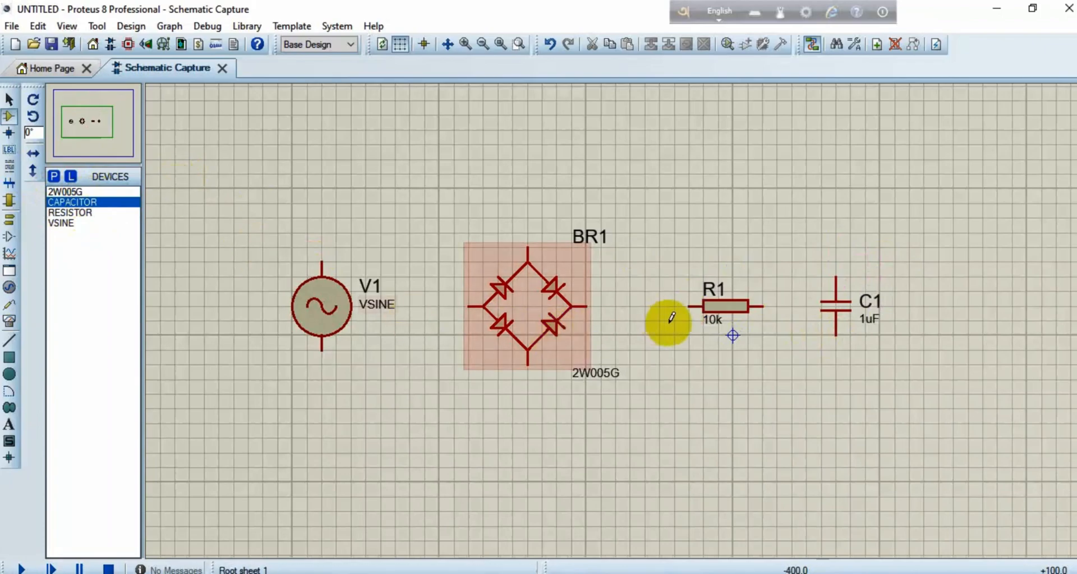
Rotate resistor R1 clockwise to stand vertically and move it closer to the bridge rectifier
{"action": "right_click", "coordinate": [726, 305]}
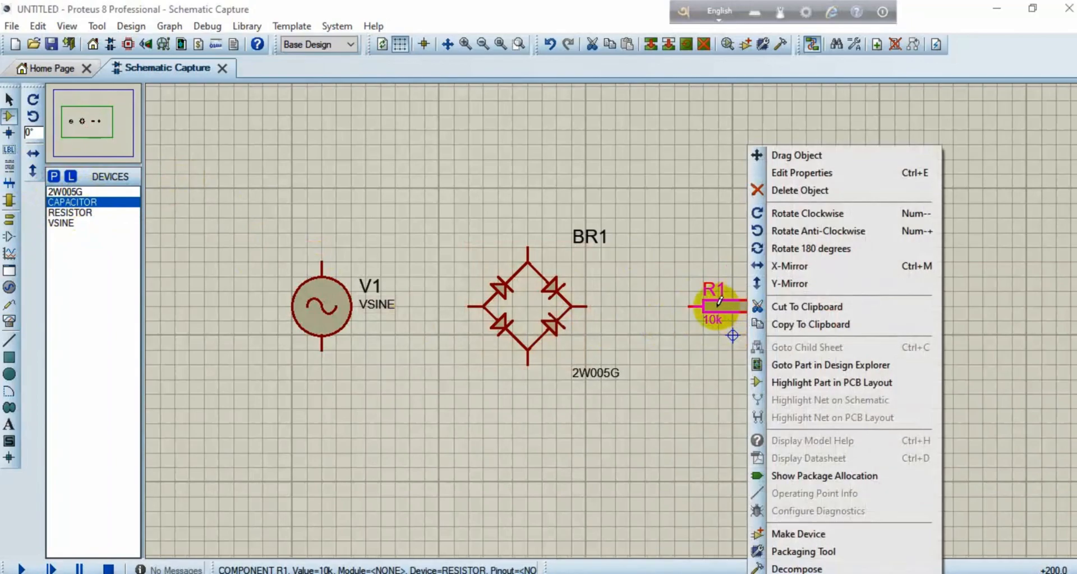
{"action": "left_click", "coordinate": [802, 213]}
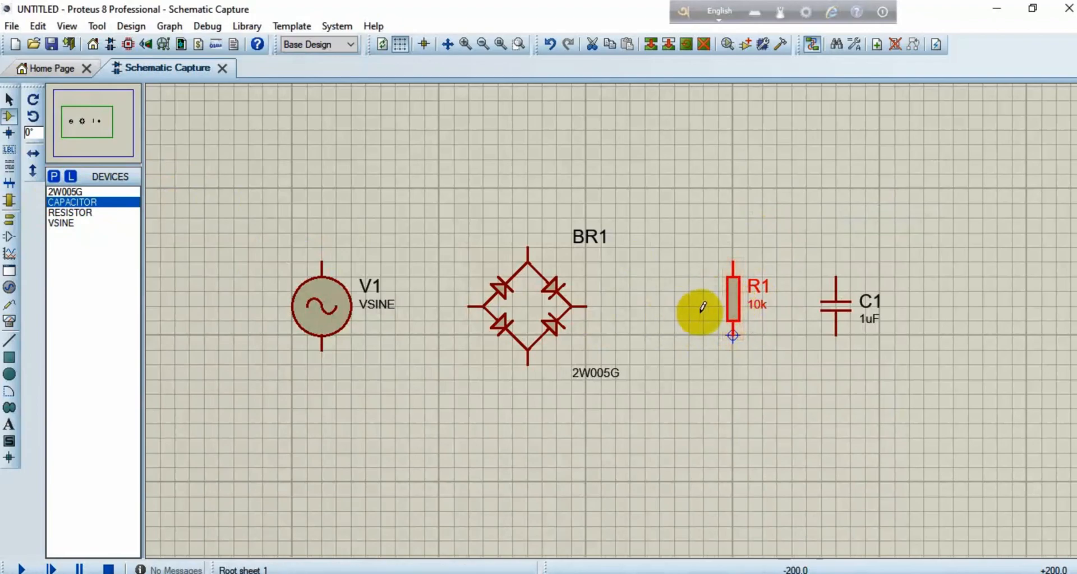
{"action": "left_click_drag", "start_coordinate": [733, 321], "coordinate": [688, 319]}
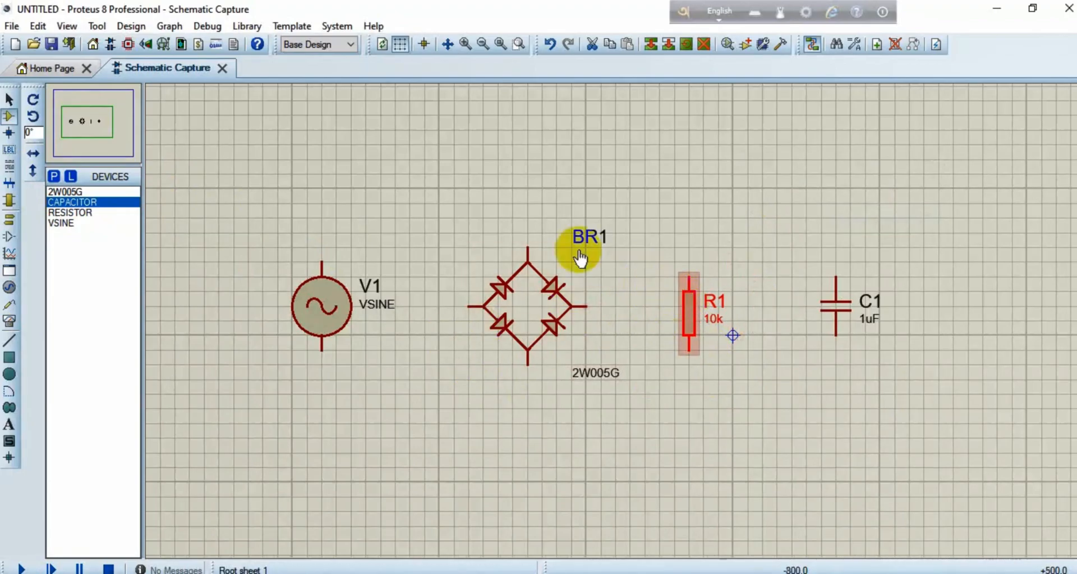
Wire the bridge rectifier's top and bottom terminals to the upper and lower terminals of source V1
{"action": "left_click", "coordinate": [528, 242]}
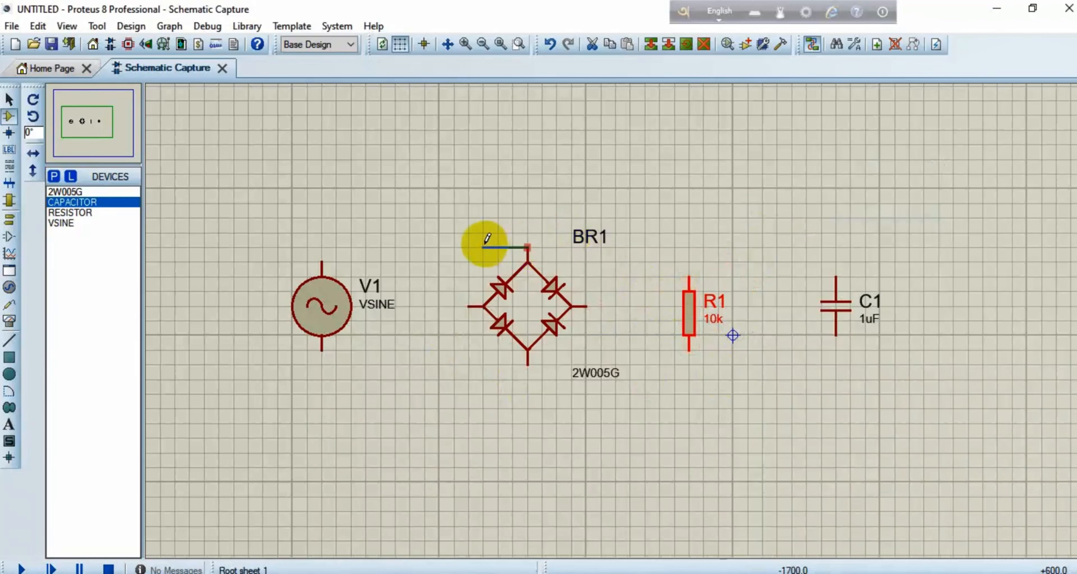
{"action": "left_click", "coordinate": [324, 259]}
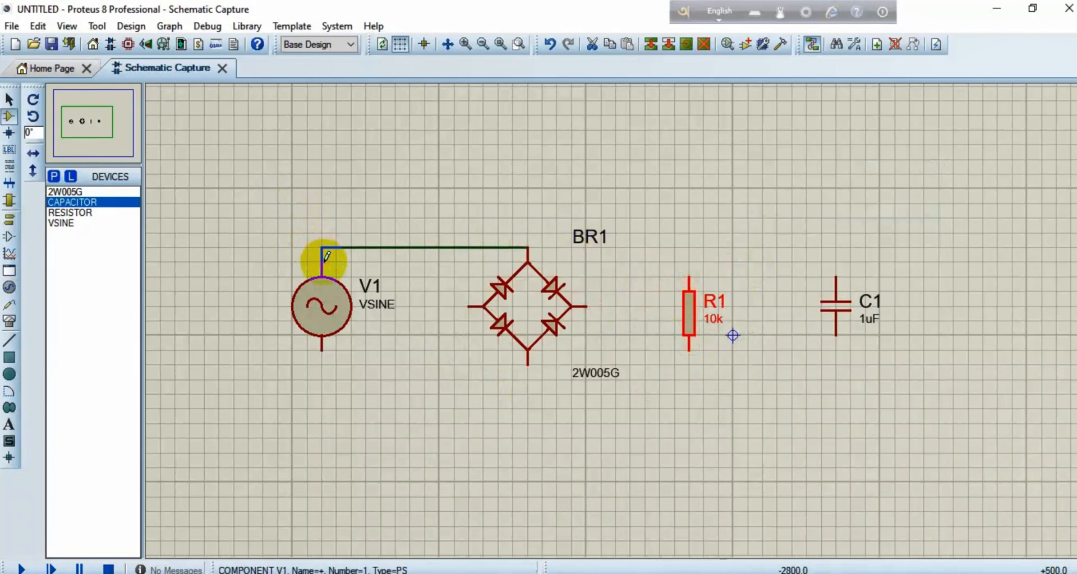
{"action": "left_click", "coordinate": [528, 364]}
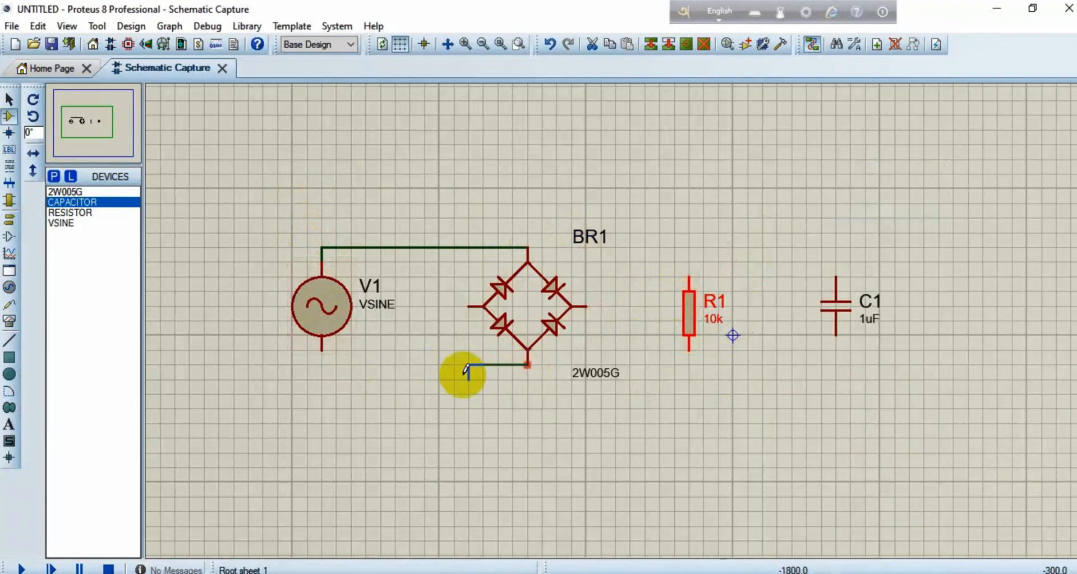
{"action": "left_click", "coordinate": [323, 348]}
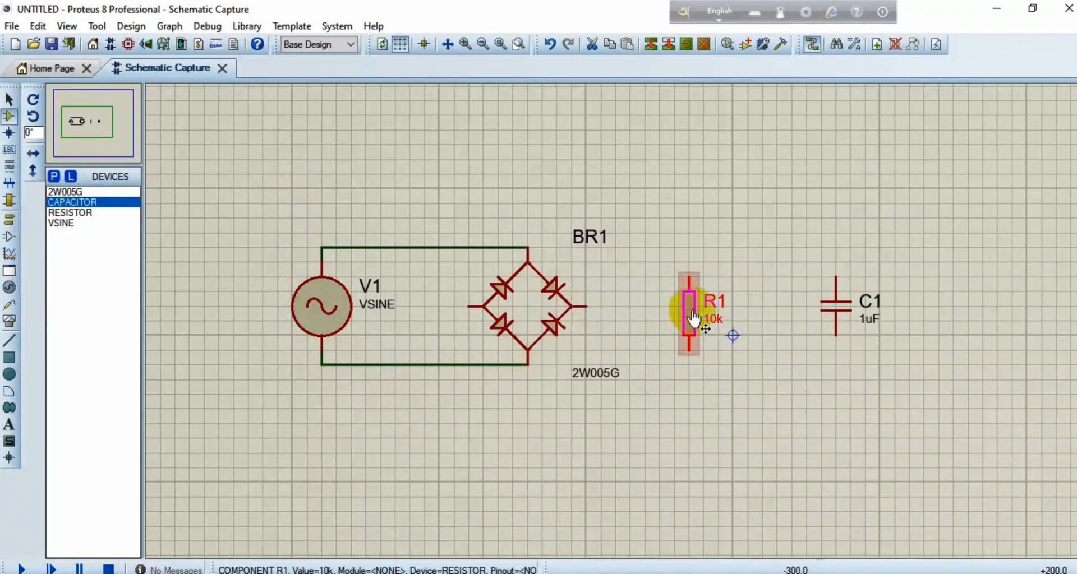
Wire the bridge rectifier's right terminal to the top of R1 and its left terminal to the bottom of R1
{"action": "left_click", "coordinate": [586, 306]}
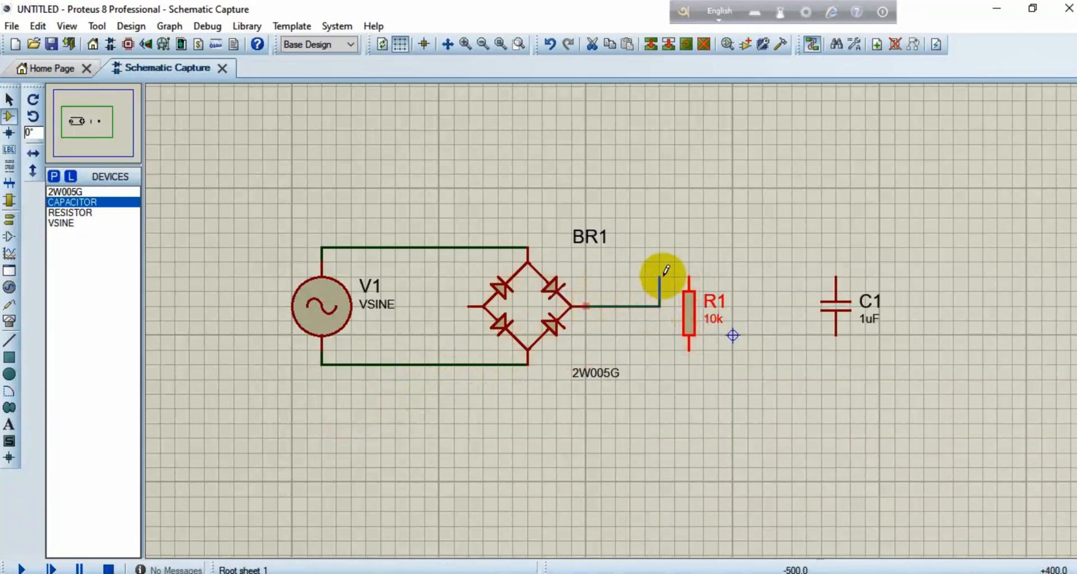
{"action": "left_click", "coordinate": [689, 276]}
{"action": "left_click", "coordinate": [469, 306]}
{"action": "left_click", "coordinate": [693, 350]}
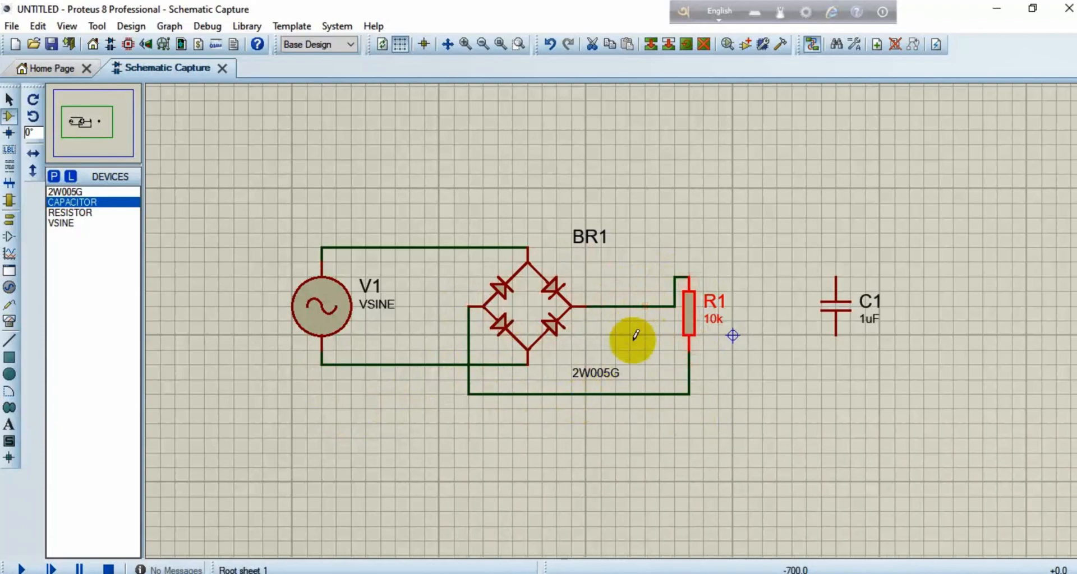
Reroute the wire between the bridge's right terminal and R1, and lower R1 so its top aligns with that terminal
{"action": "right_click", "coordinate": [648, 306]}
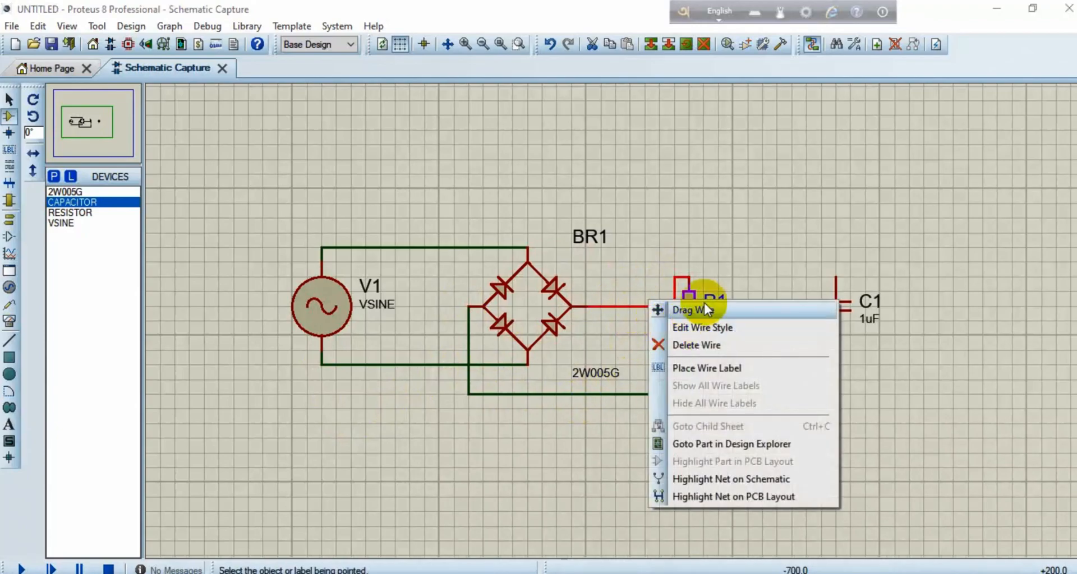
{"action": "left_click", "coordinate": [741, 314]}
{"action": "left_click", "coordinate": [476, 272]}
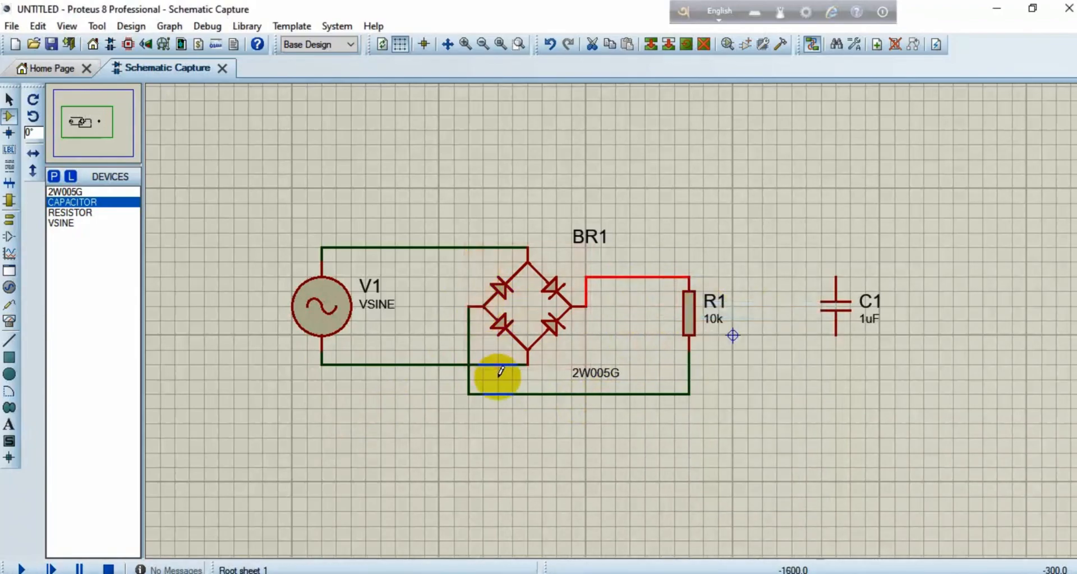
{"action": "left_click", "coordinate": [706, 345]}
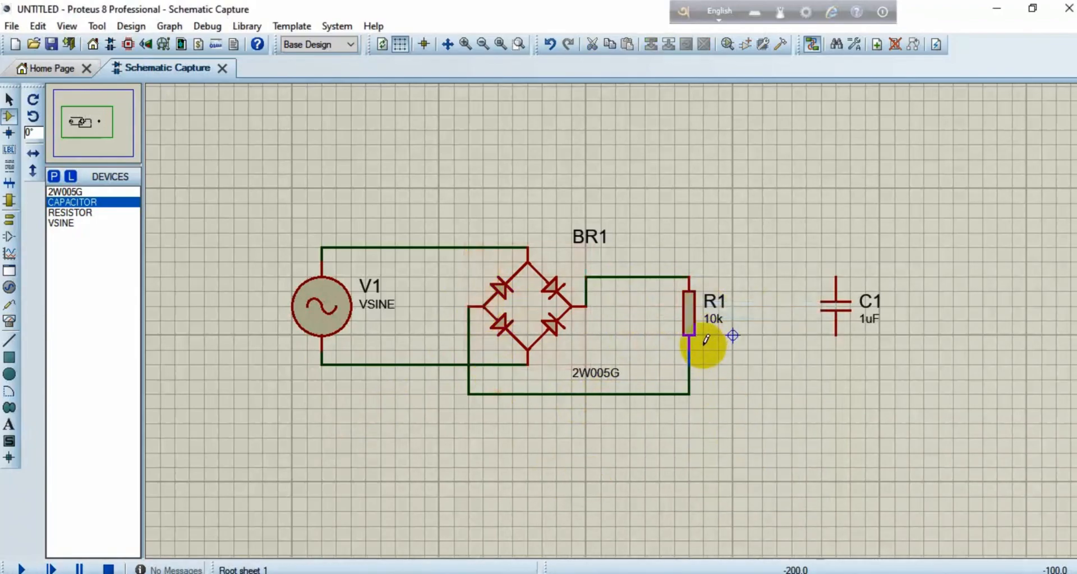
{"action": "left_click", "coordinate": [689, 325]}
{"action": "left_click_drag", "start_coordinate": [691, 328], "coordinate": [688, 354]}
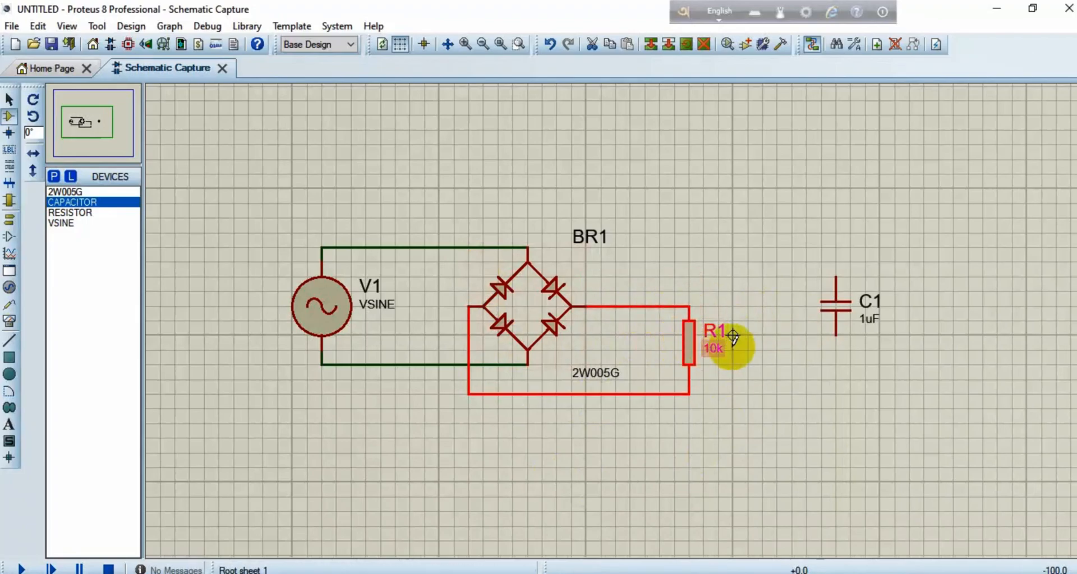
Move capacitor C1 closer to R1 and wire it in parallel with the resistor at both ends
{"action": "mouse_move", "coordinate": [838, 315]}
{"action": "left_mouse_down"}
{"action": "mouse_move", "coordinate": [762, 362]}
{"action": "mouse_move", "coordinate": [777, 348]}
{"action": "left_mouse_up"}
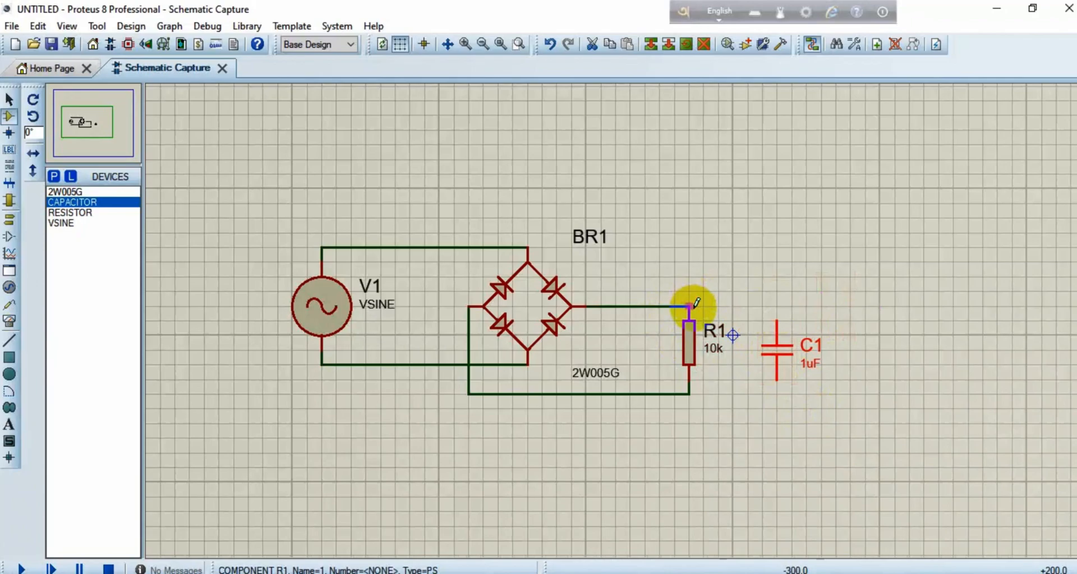
{"action": "left_click", "coordinate": [689, 307]}
{"action": "left_click", "coordinate": [777, 324]}
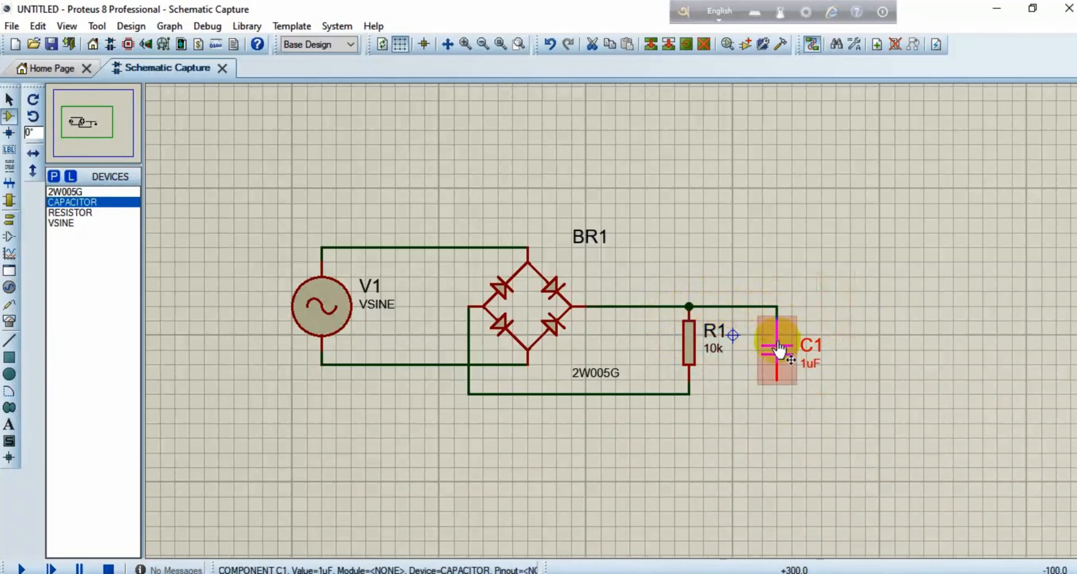
{"action": "left_click", "coordinate": [689, 393]}
{"action": "left_click", "coordinate": [777, 382]}
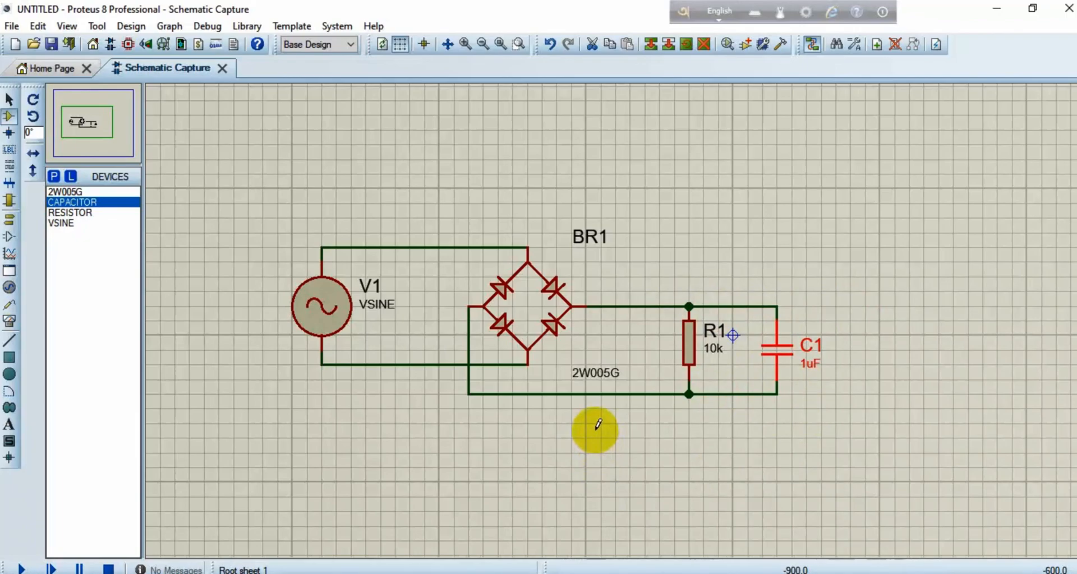
Set the resistance of R1 to 1k
{"action": "double_click", "coordinate": [685, 340]}
{"action": "left_click", "coordinate": [460, 199]}
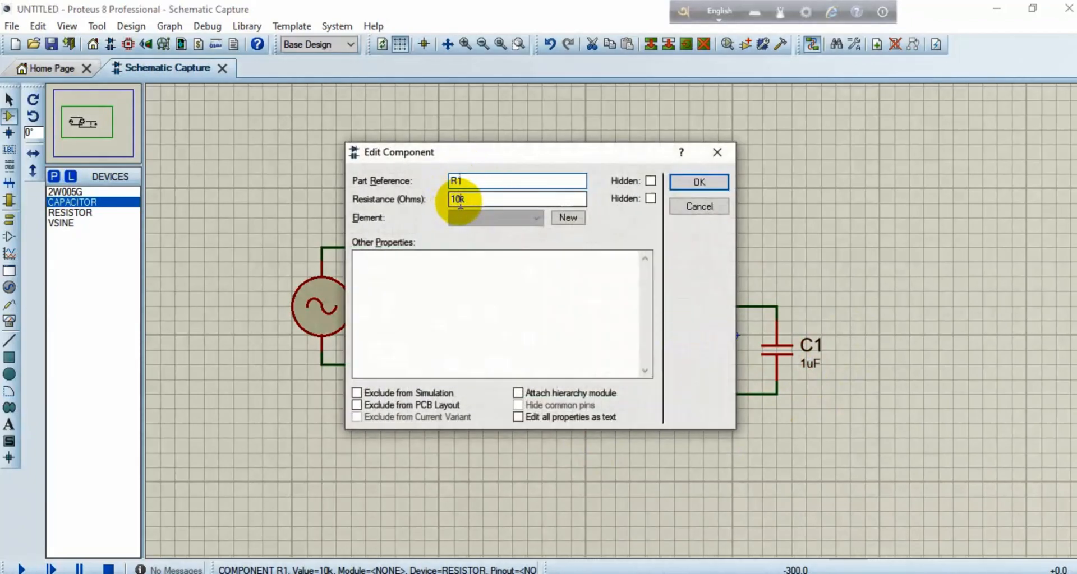
{"action": "key", "text": "BackSpace"}
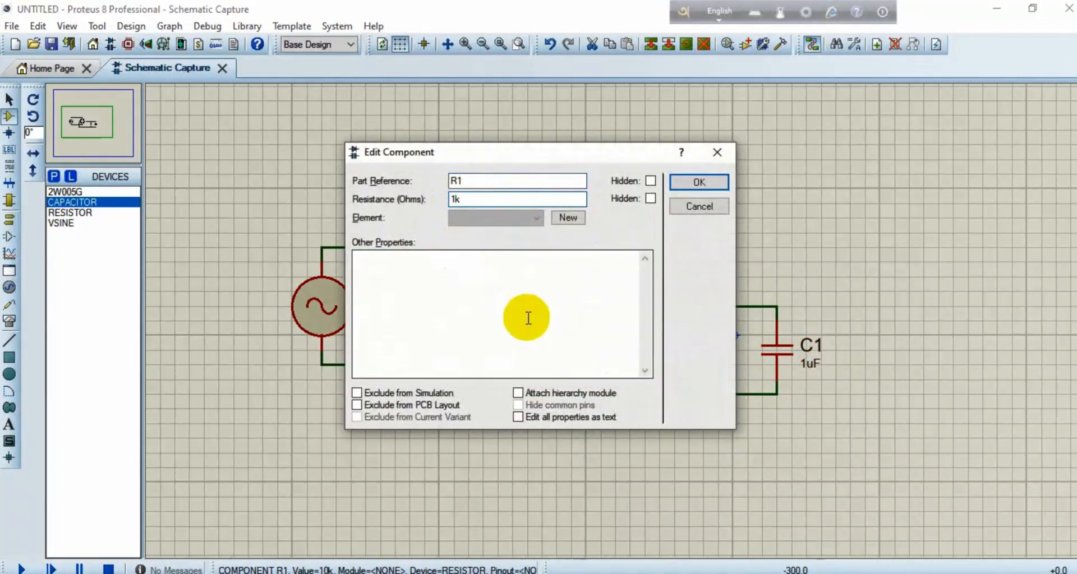
{"action": "left_click", "coordinate": [678, 188]}
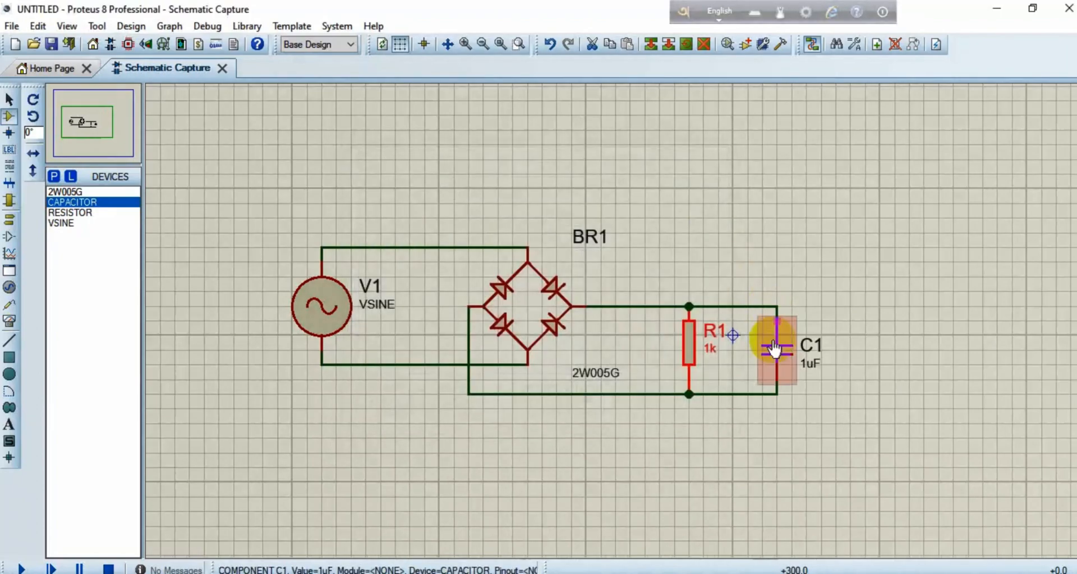
Set the capacitance of C1 to 5000uF
{"action": "double_click", "coordinate": [774, 348]}
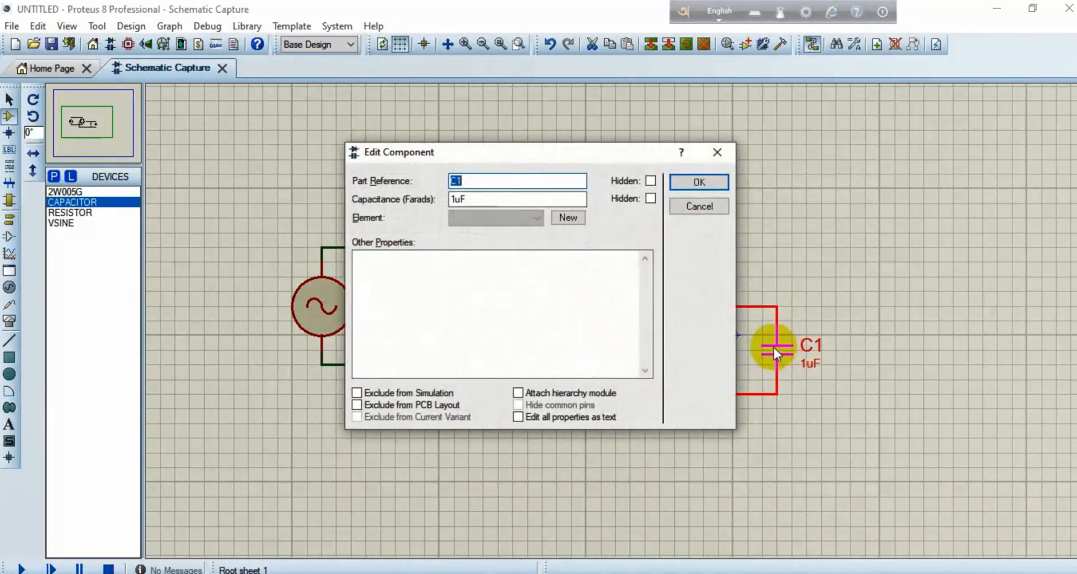
{"action": "left_click", "coordinate": [457, 199]}
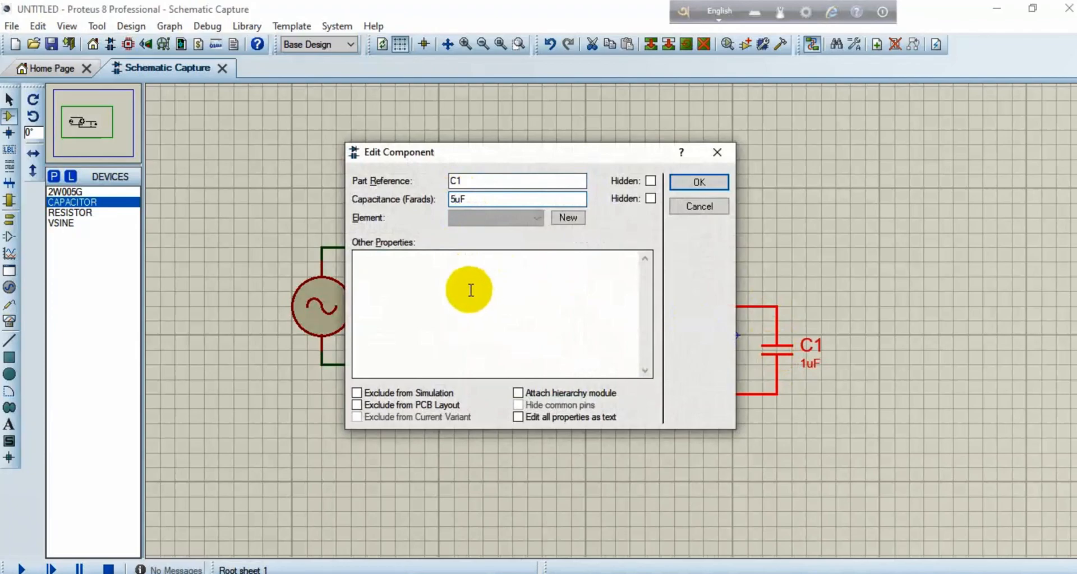
{"action": "left_click", "coordinate": [680, 187]}
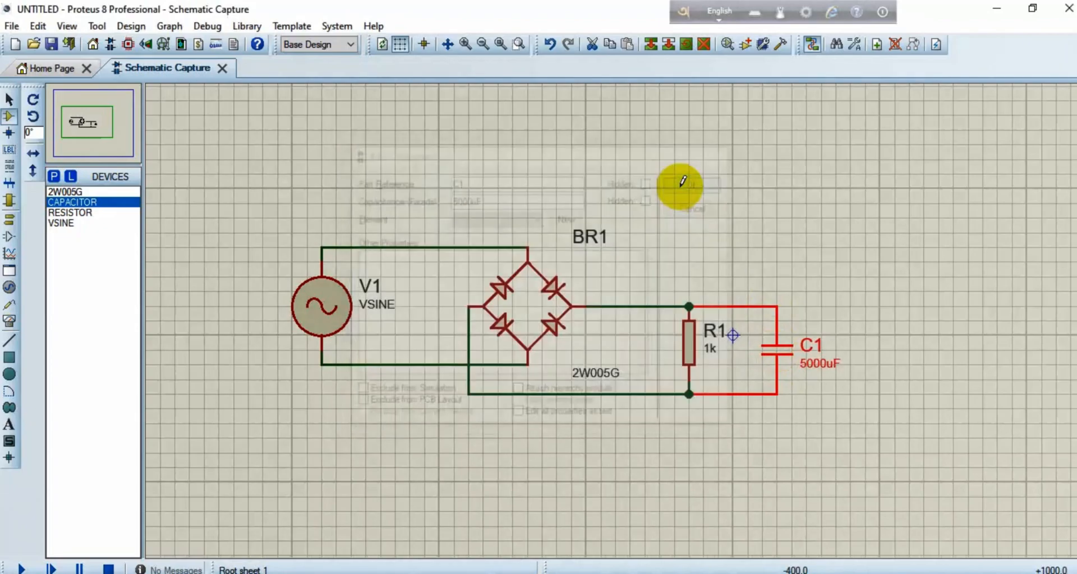
{"action": "left_click", "coordinate": [834, 394]}
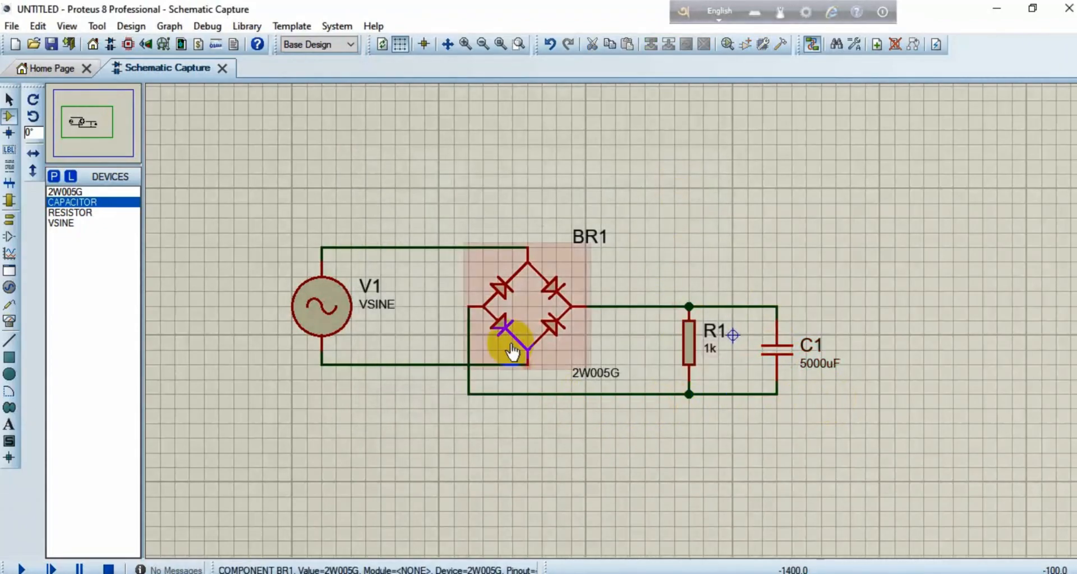
Set the sine source V1 to an amplitude of 10 and a frequency of 60
{"action": "double_click", "coordinate": [336, 324]}
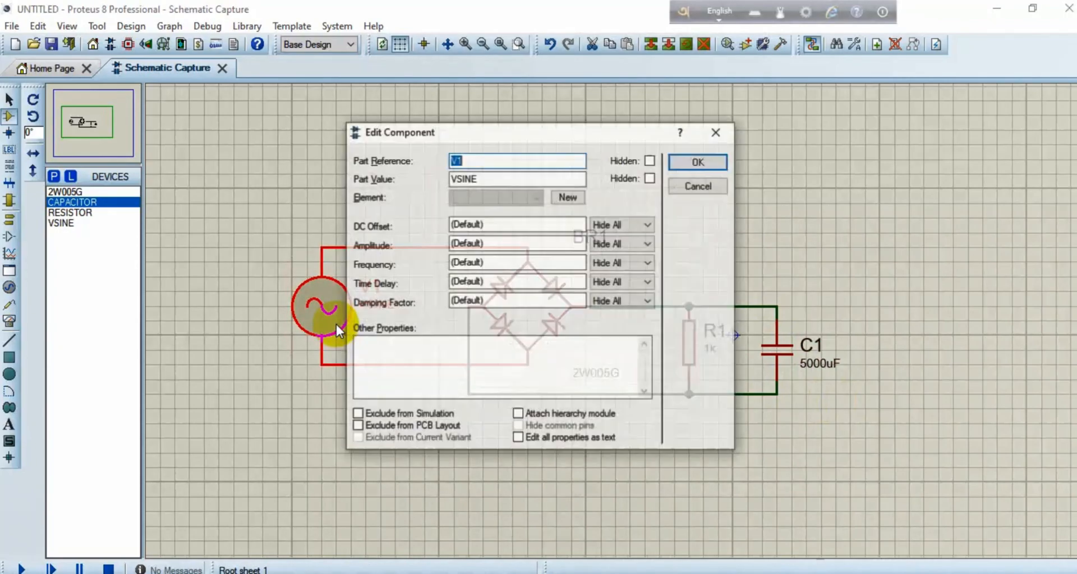
{"action": "double_click", "coordinate": [500, 244]}
{"action": "type", "text": "10"}
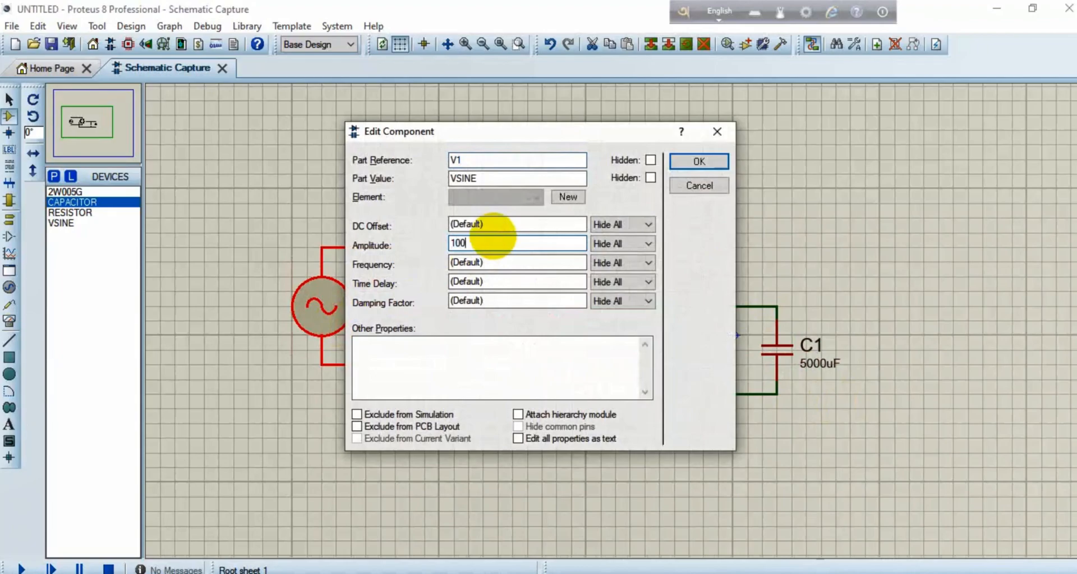
{"action": "type", "text": "0"}
{"action": "key", "text": "BackSpace"}
{"action": "double_click", "coordinate": [485, 264]}
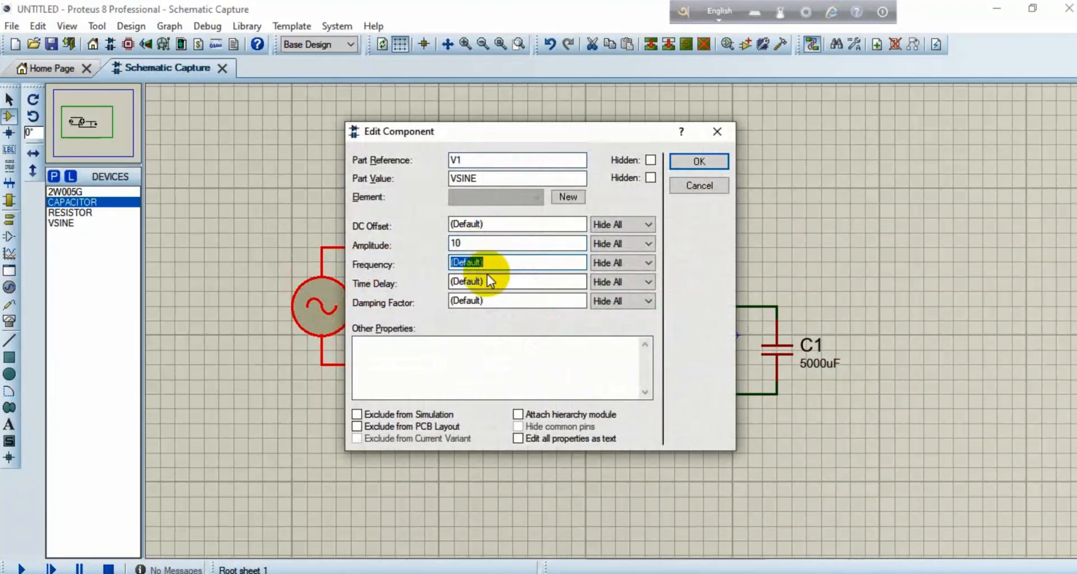
{"action": "type", "text": "60"}
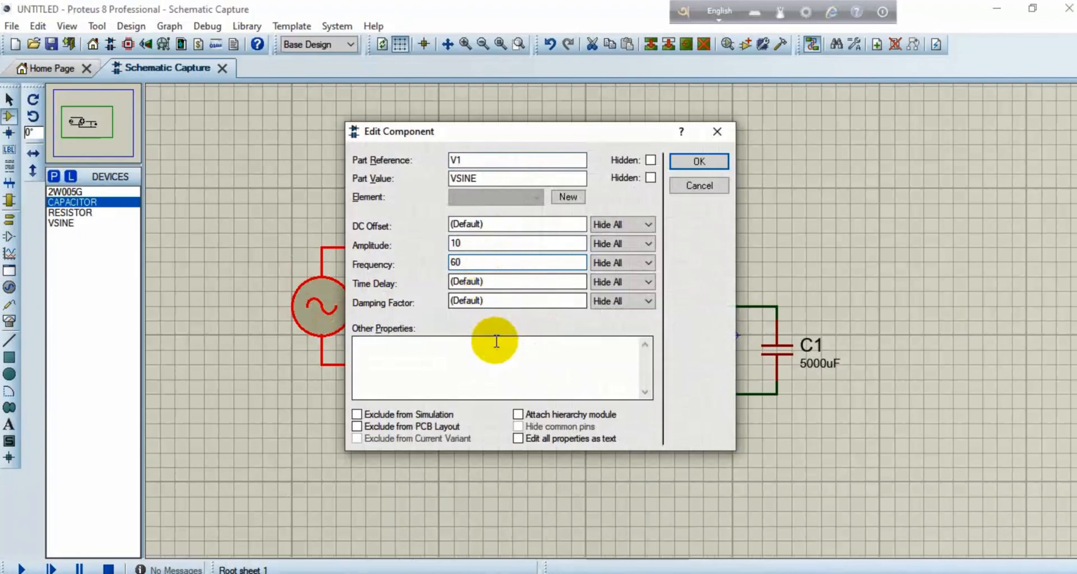
{"action": "left_click", "coordinate": [689, 164]}
{"action": "left_click", "coordinate": [341, 447]}
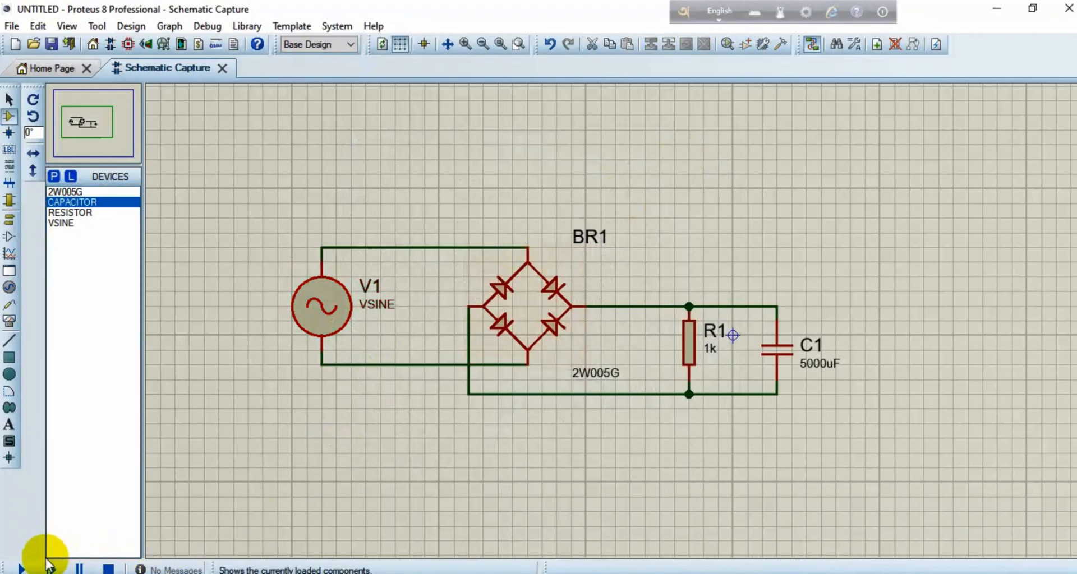
Bring up the virtual instruments with the oscilloscope selected, and set the capacitance of C1 to 10uF
{"action": "left_click", "coordinate": [8, 328]}
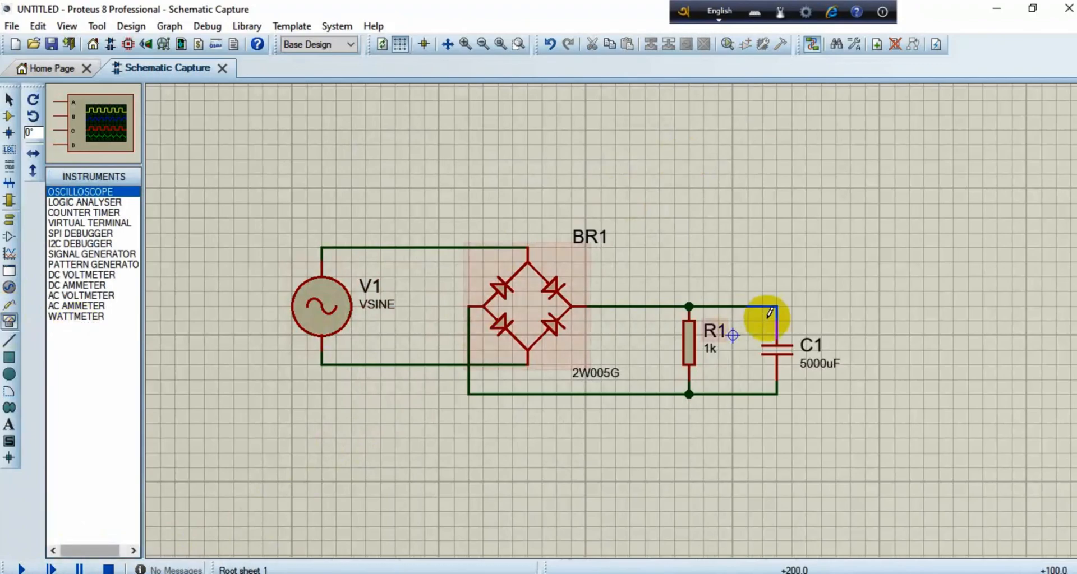
{"action": "left_click", "coordinate": [788, 358]}
{"action": "double_click", "coordinate": [787, 359]}
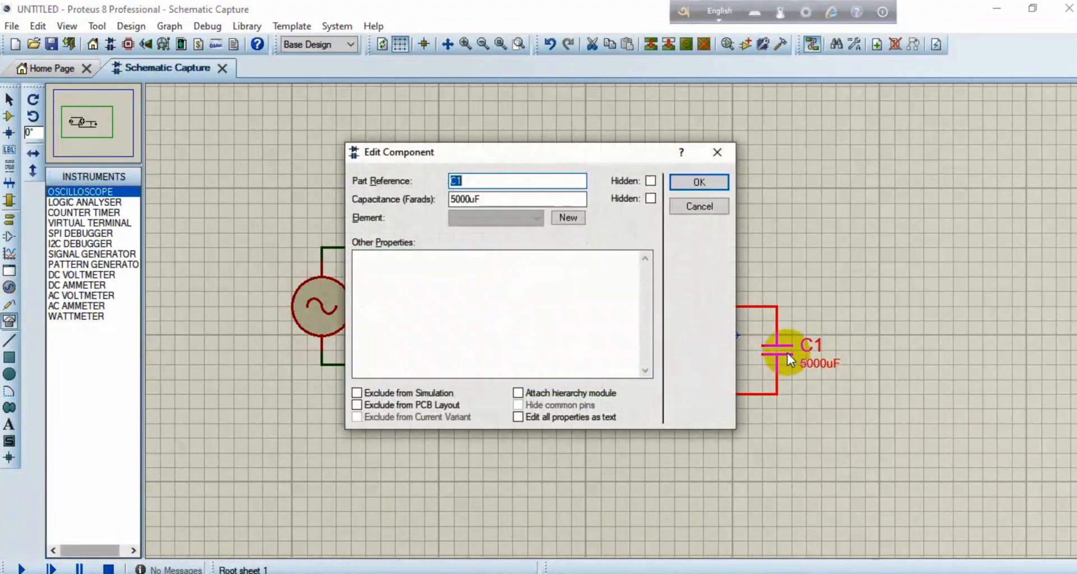
{"action": "left_click", "coordinate": [471, 199]}
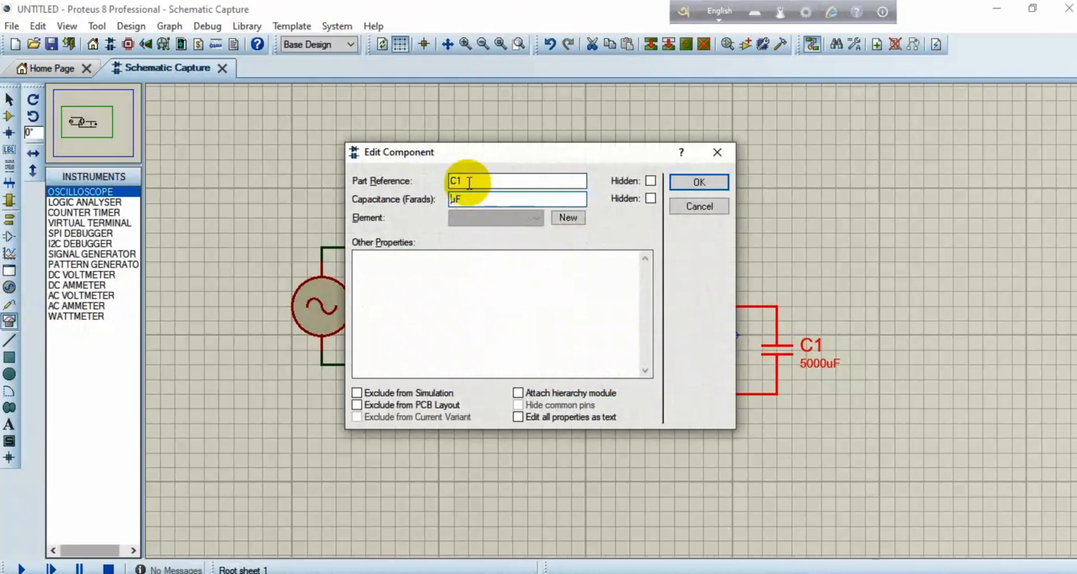
{"action": "left_click", "coordinate": [705, 185]}
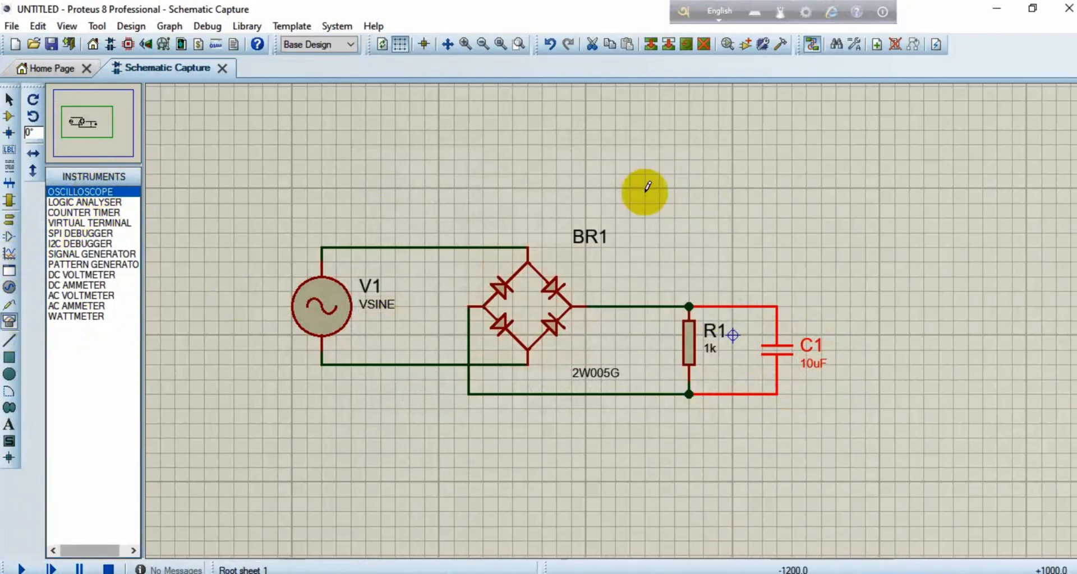
Place an oscilloscope above C1 and wire its channel A to the upper line between V1 and the bridge rectifier
{"action": "left_click", "coordinate": [858, 174]}
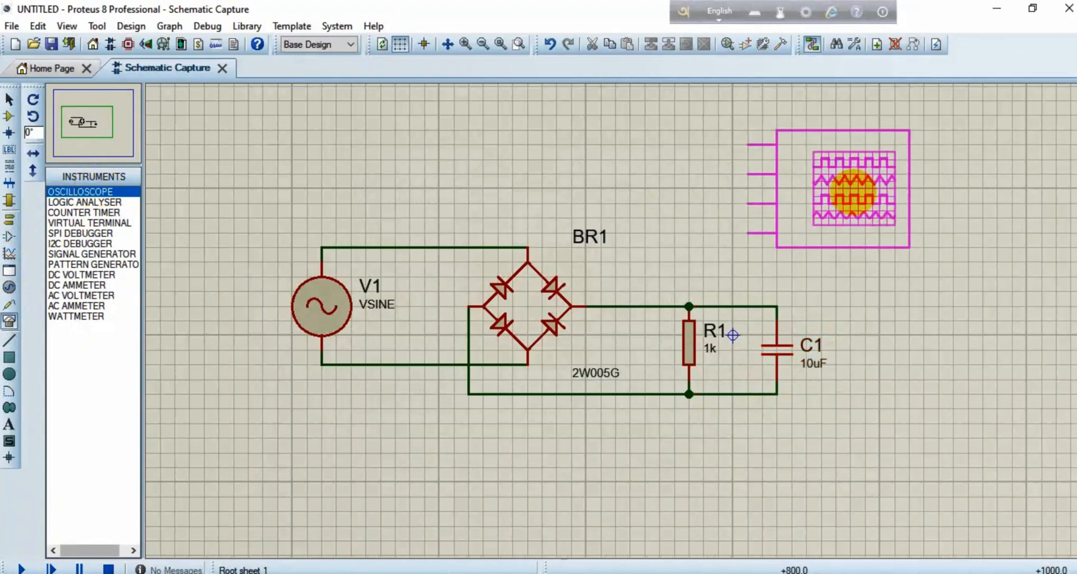
{"action": "left_click", "coordinate": [852, 204]}
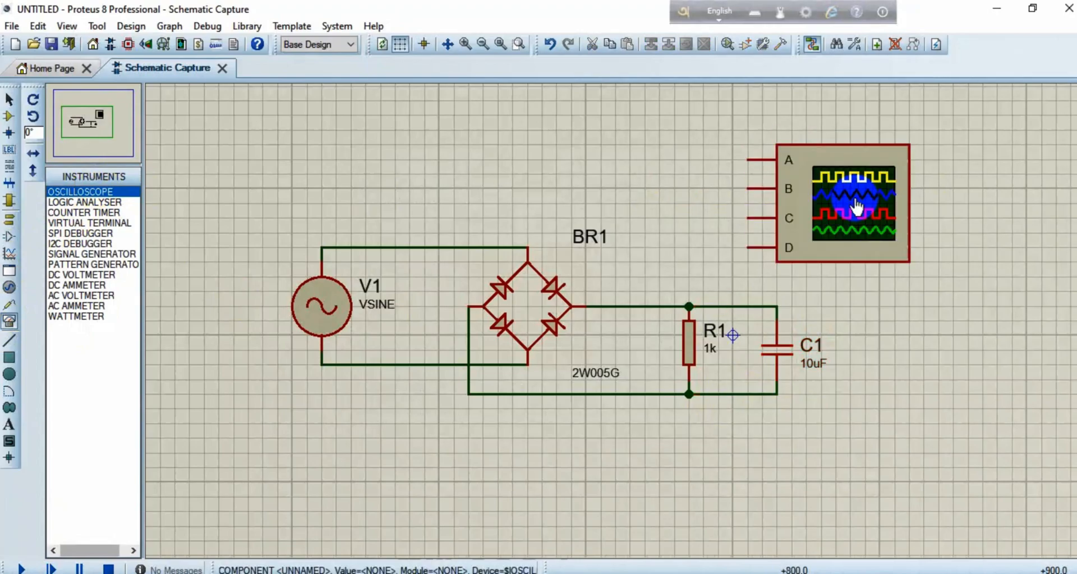
{"action": "left_click", "coordinate": [749, 158]}
{"action": "left_click", "coordinate": [469, 247]}
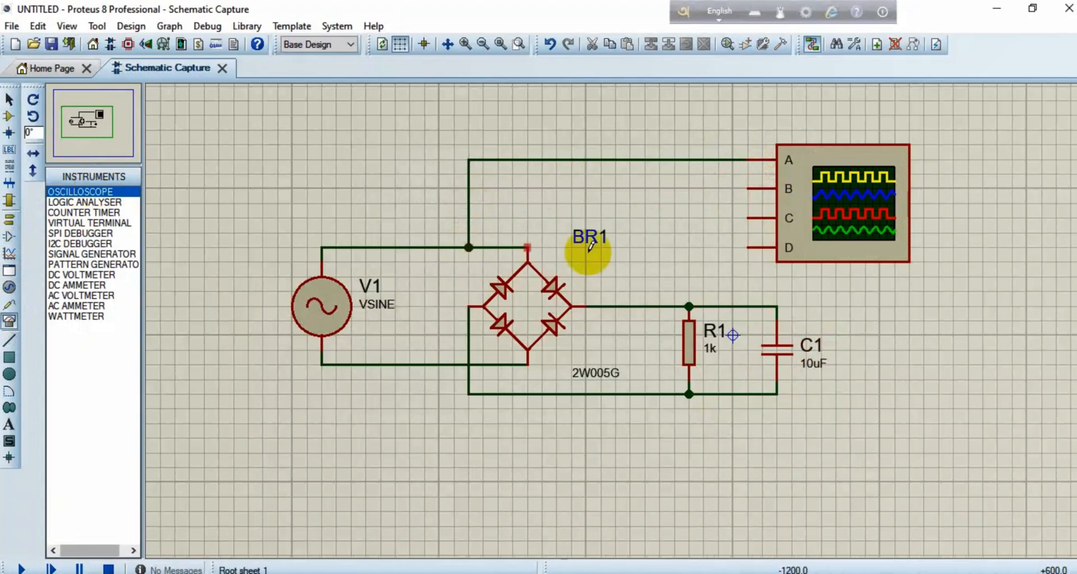
Wire oscilloscope channel B to the bridge's positive output line, with the connection point between R1 and C1
{"action": "left_click", "coordinate": [748, 189]}
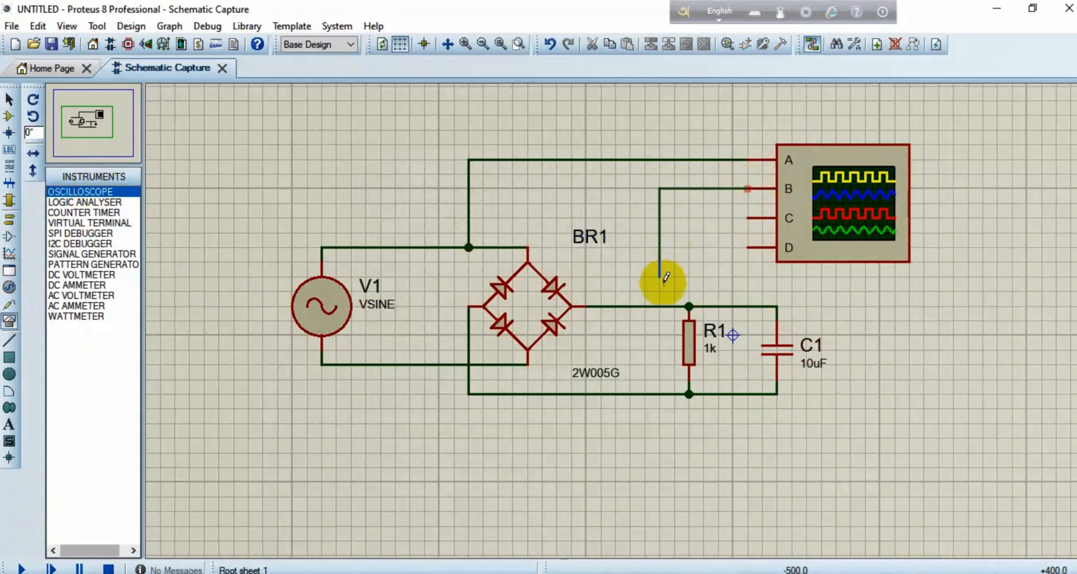
{"action": "left_click", "coordinate": [688, 306]}
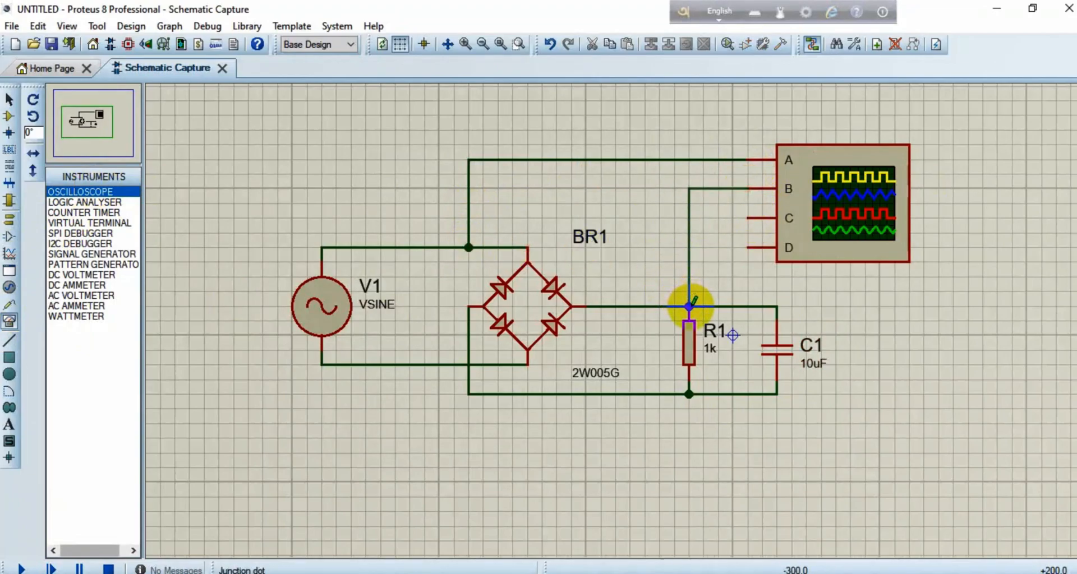
{"action": "left_click_drag", "start_coordinate": [691, 302], "coordinate": [721, 303]}
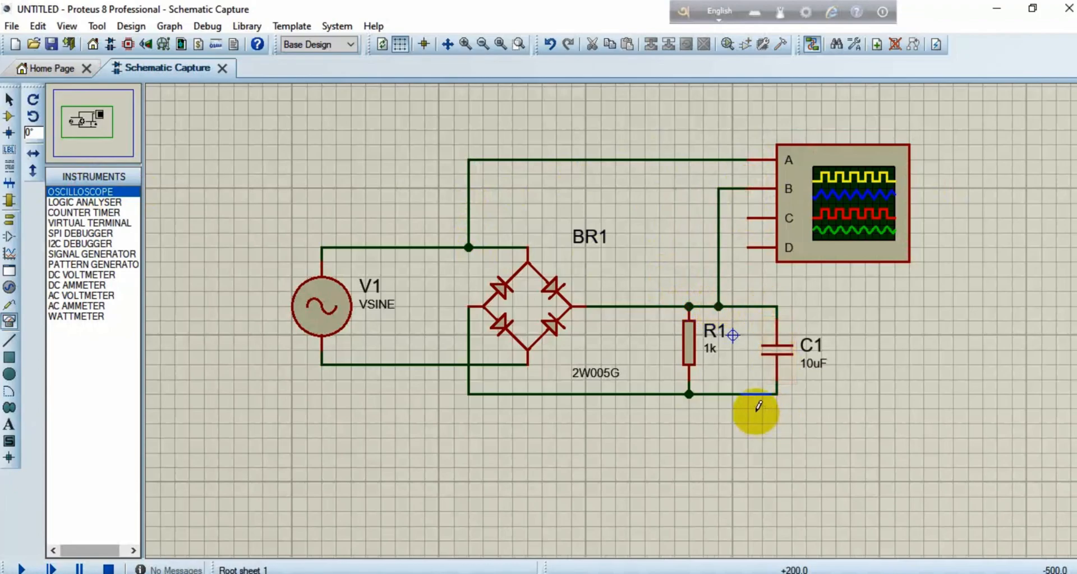
Run the simulation and set the oscilloscope's channel A scale to 2 V per division
{"action": "left_click", "coordinate": [19, 567]}
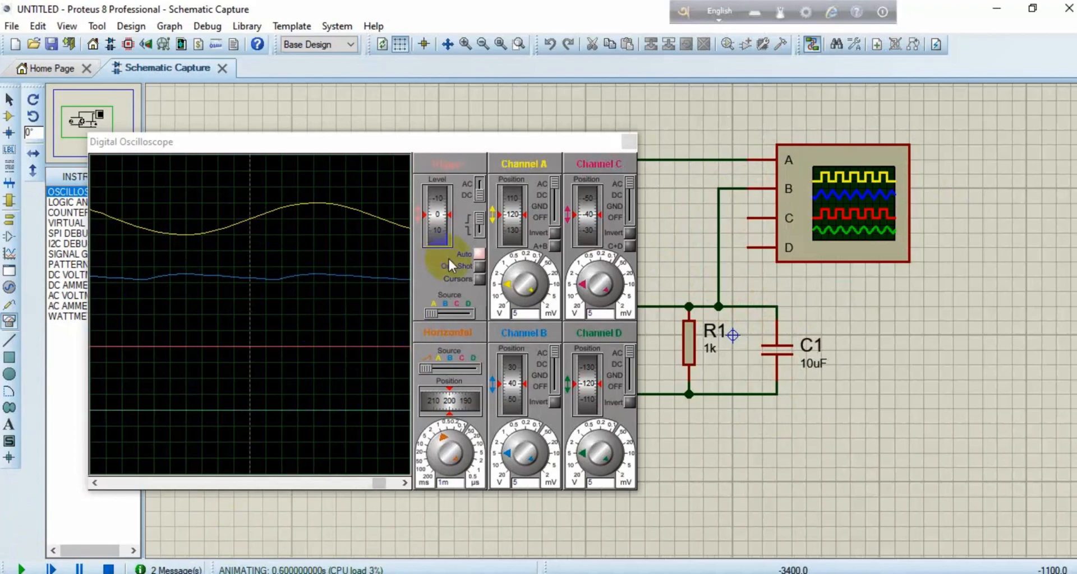
{"action": "left_click", "coordinate": [509, 284]}
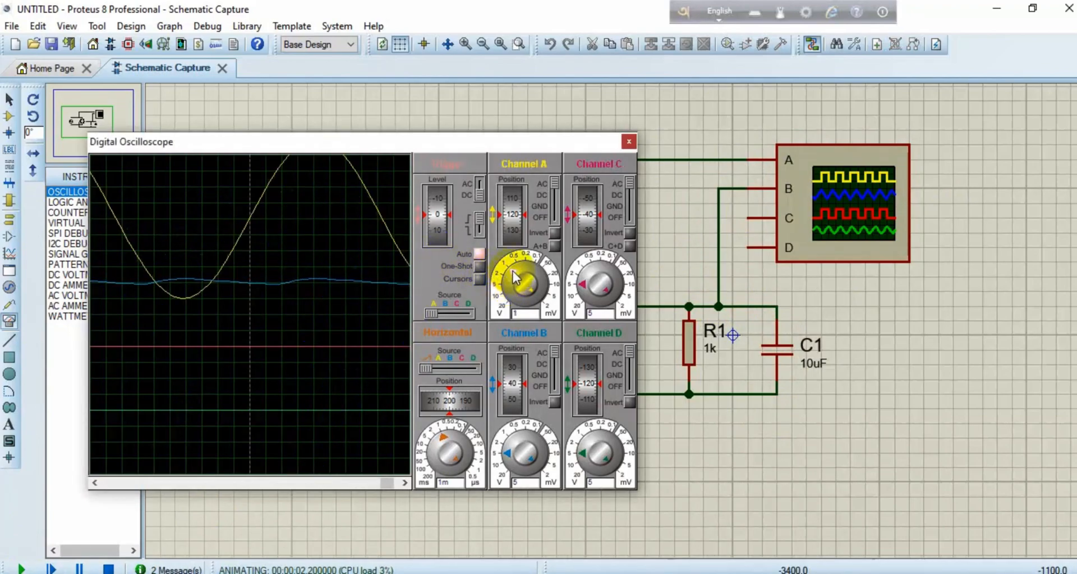
{"action": "left_click", "coordinate": [508, 273]}
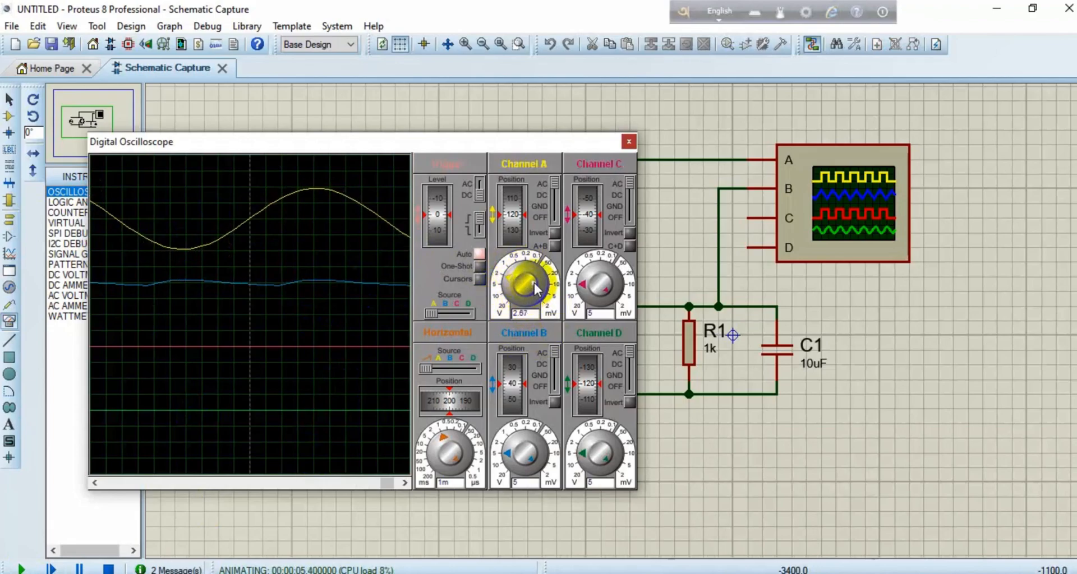
{"action": "left_click", "coordinate": [524, 300]}
{"action": "left_click", "coordinate": [532, 303]}
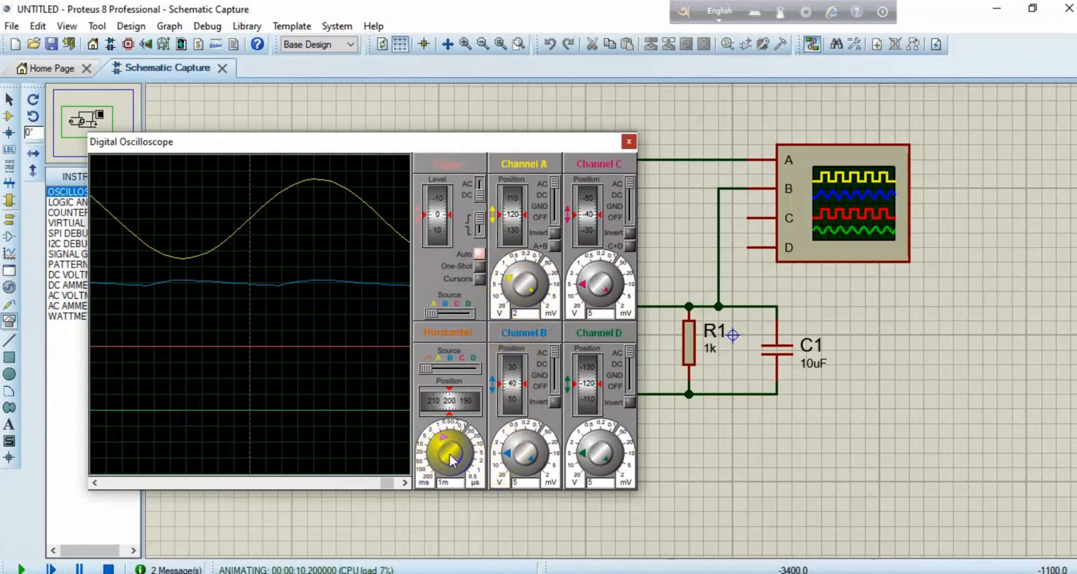
Set the oscilloscope's horizontal timebase to 2 ms per division and stop the simulation
{"action": "left_click", "coordinate": [445, 436]}
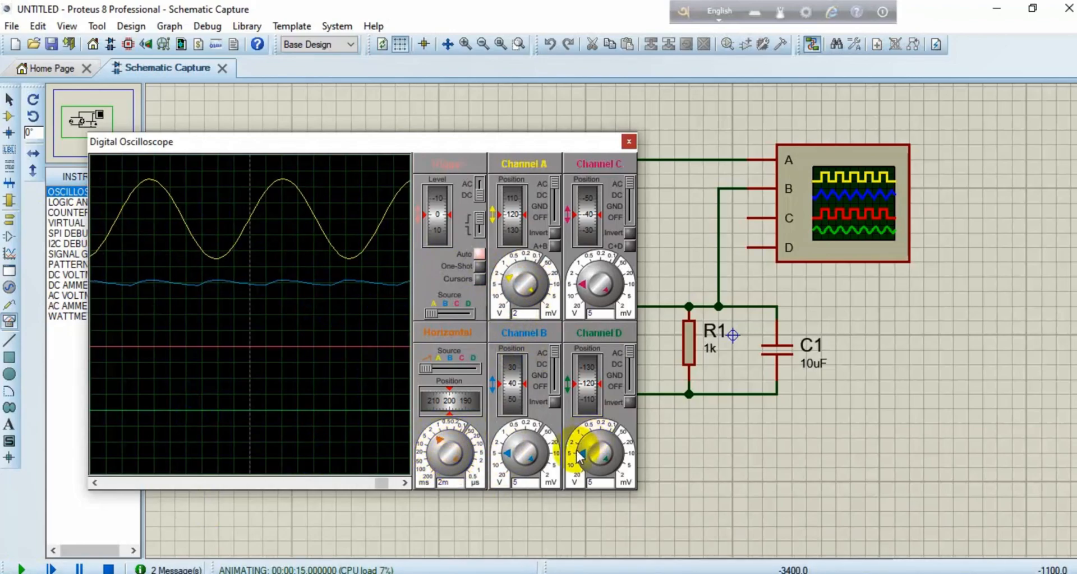
{"action": "left_click", "coordinate": [108, 568]}
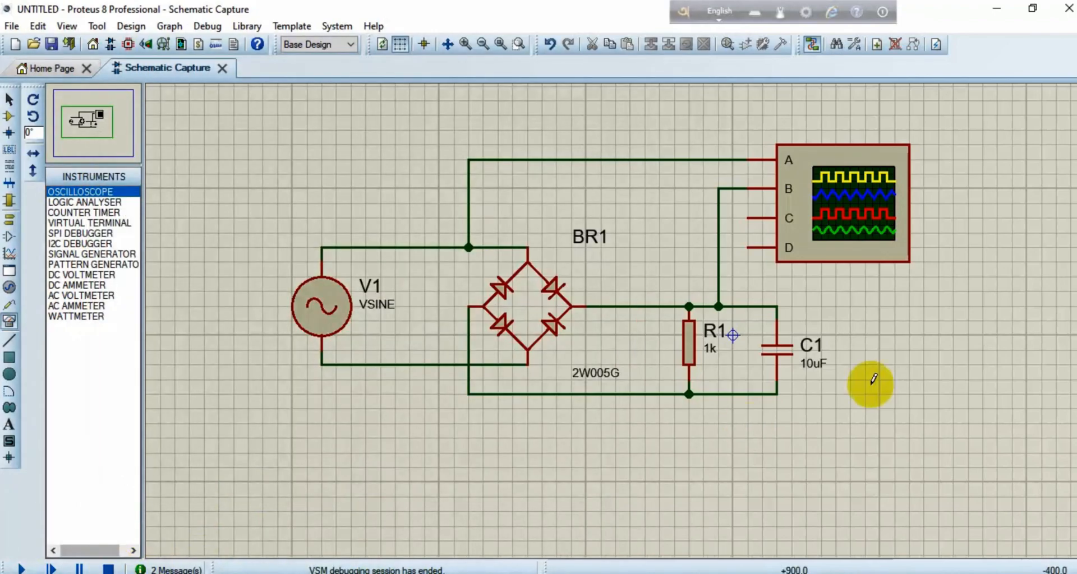
Set the capacitance of C1 to 1uF
{"action": "double_click", "coordinate": [794, 342]}
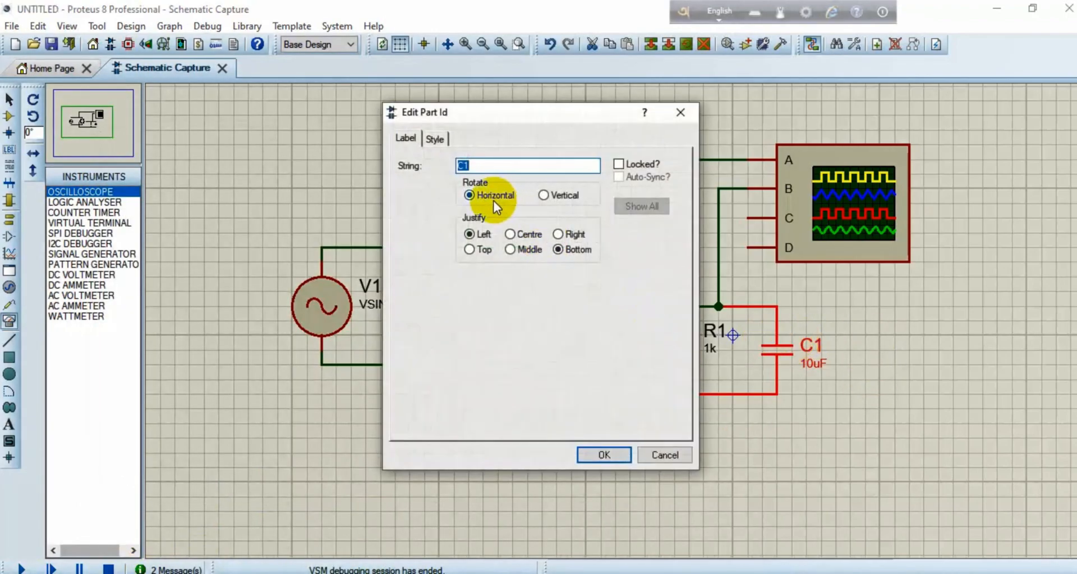
{"action": "left_click", "coordinate": [680, 112]}
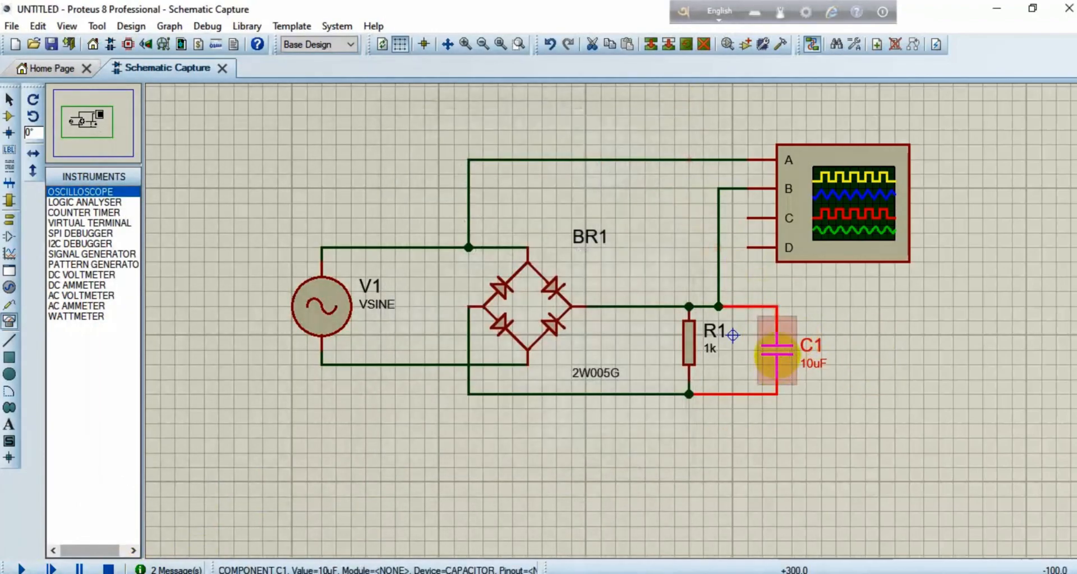
{"action": "double_click", "coordinate": [776, 353]}
{"action": "left_click", "coordinate": [459, 200]}
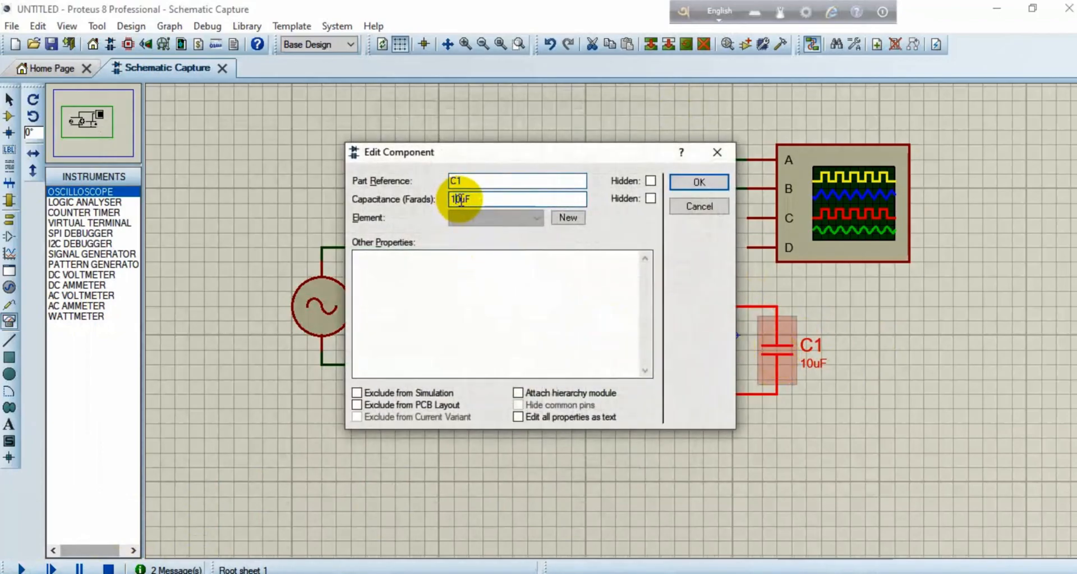
{"action": "key", "text": "BackSpace"}
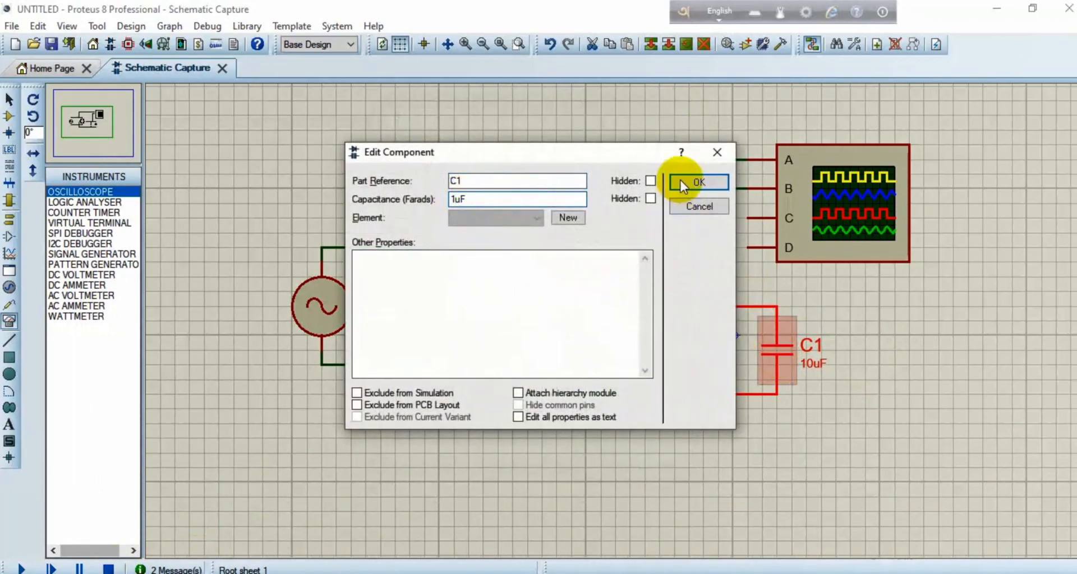
{"action": "left_click", "coordinate": [696, 182]}
Run the simulation, set the oscilloscope's channel B scale to 2 V per division, and stop the simulation
{"action": "left_click", "coordinate": [21, 569]}
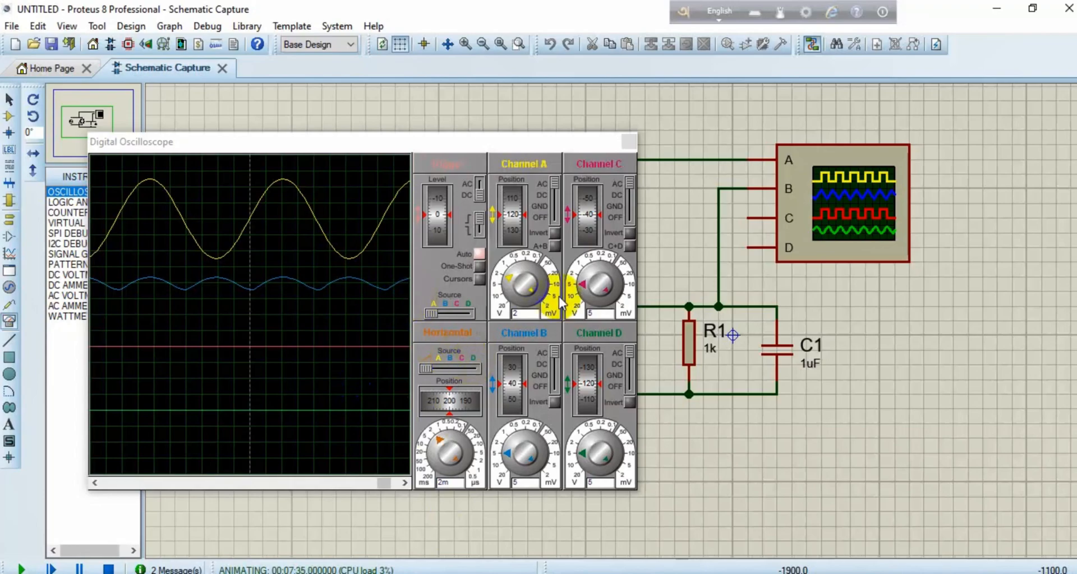
{"action": "left_click", "coordinate": [436, 440]}
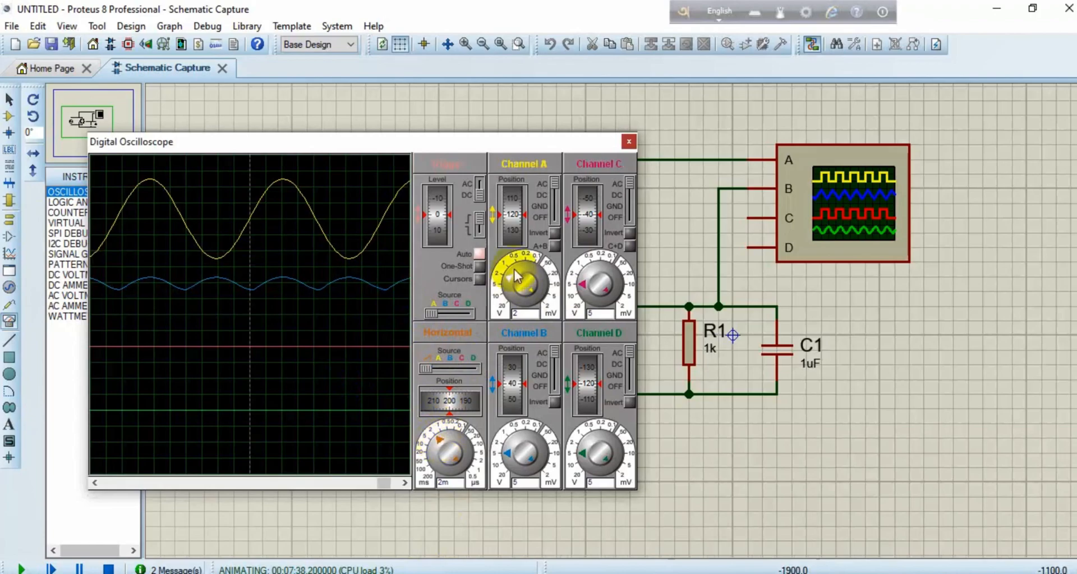
{"action": "left_click", "coordinate": [507, 460]}
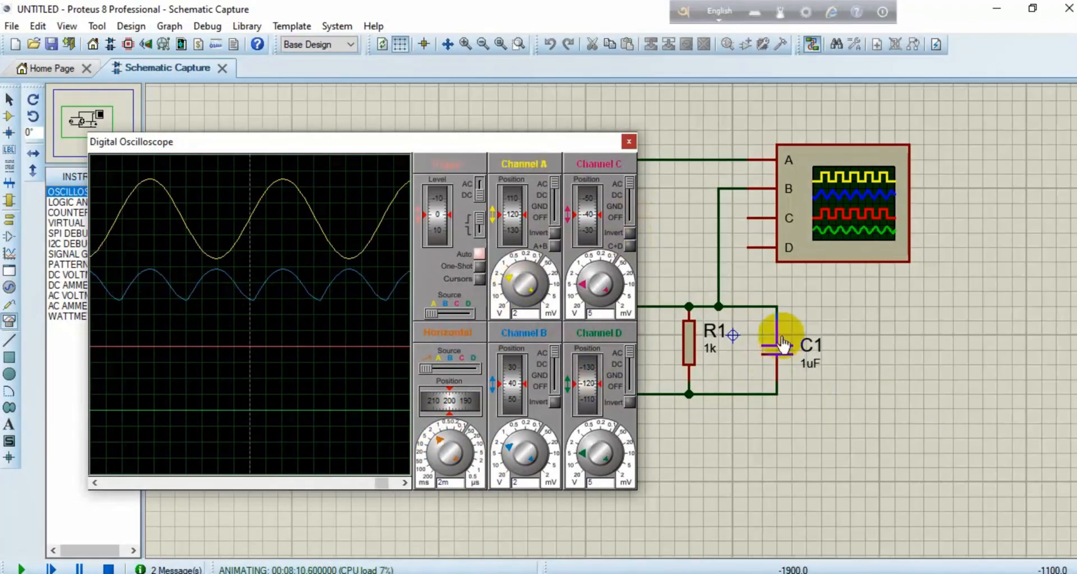
{"action": "left_click", "coordinate": [109, 569]}
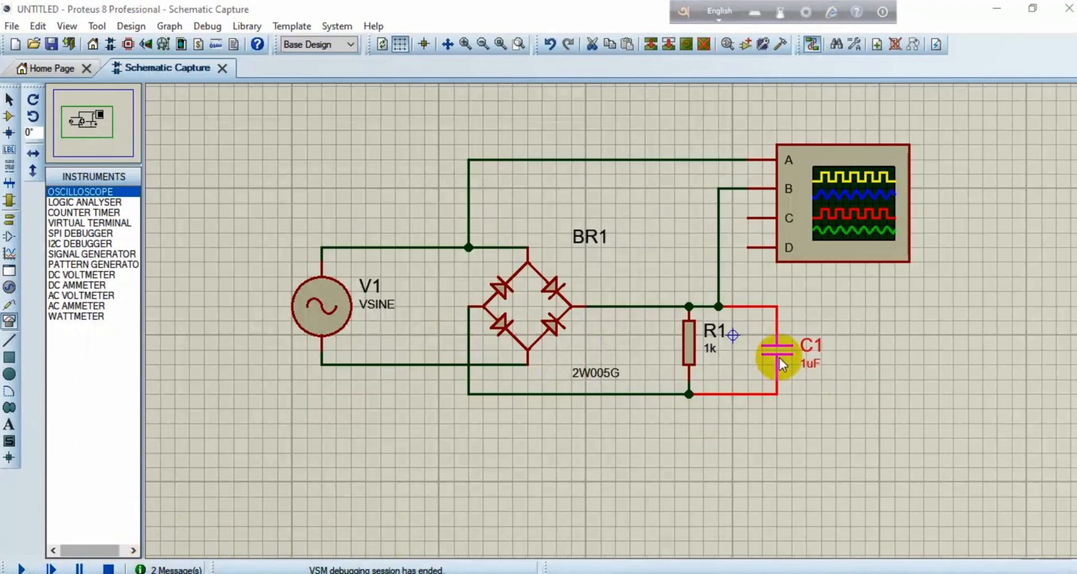
Set the capacitance of C1 to 4000uF
{"action": "double_click", "coordinate": [781, 352]}
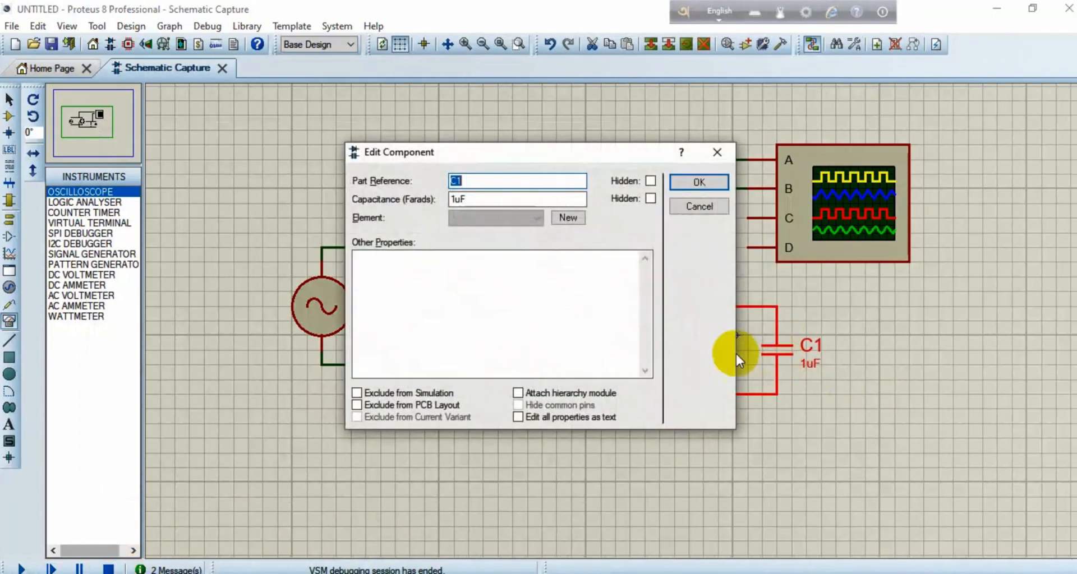
{"action": "left_click", "coordinate": [456, 199]}
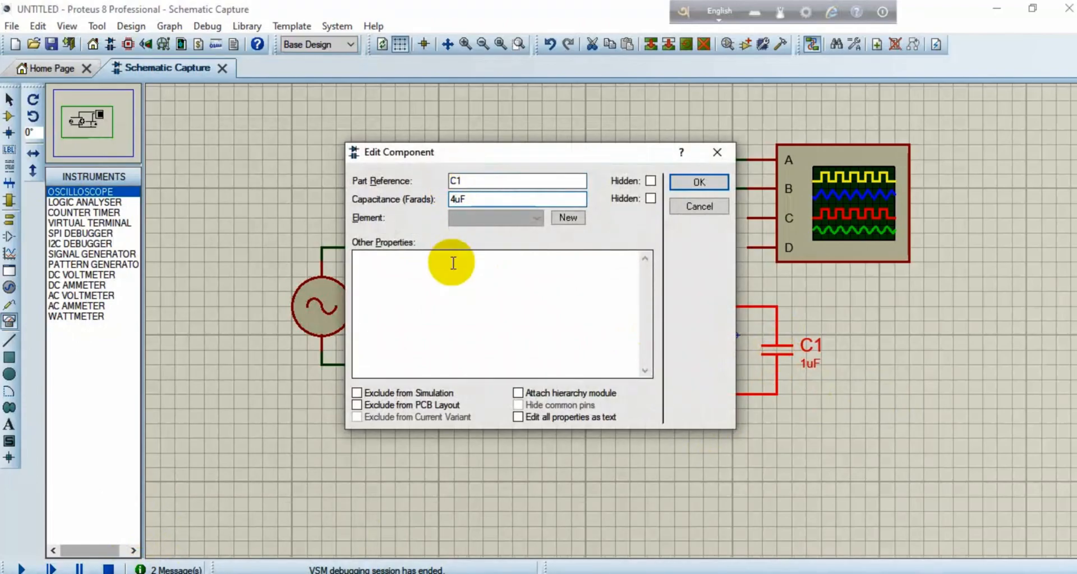
{"action": "type", "text": "4000"}
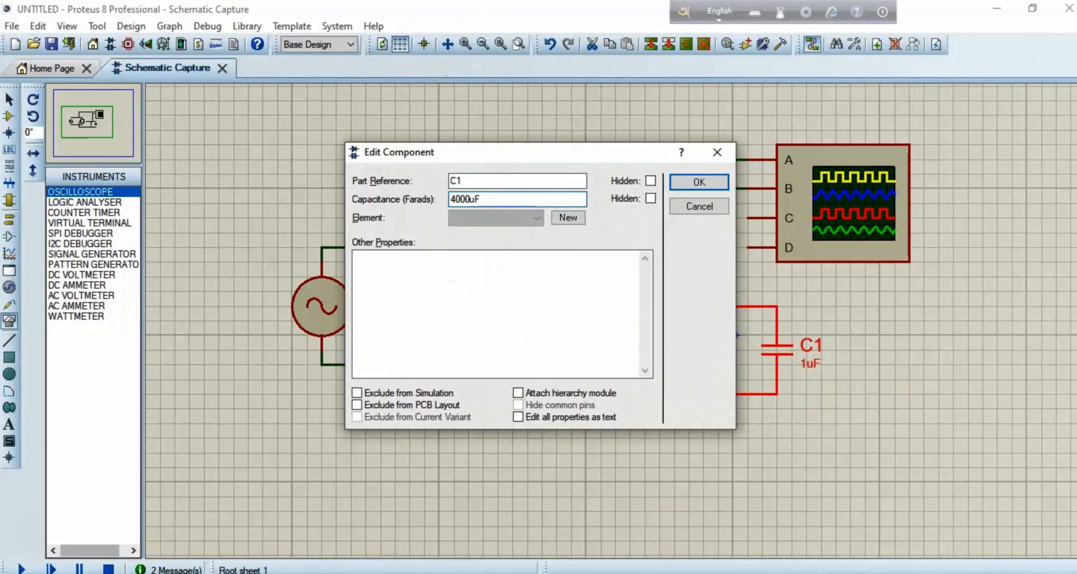
{"action": "left_click", "coordinate": [680, 184]}
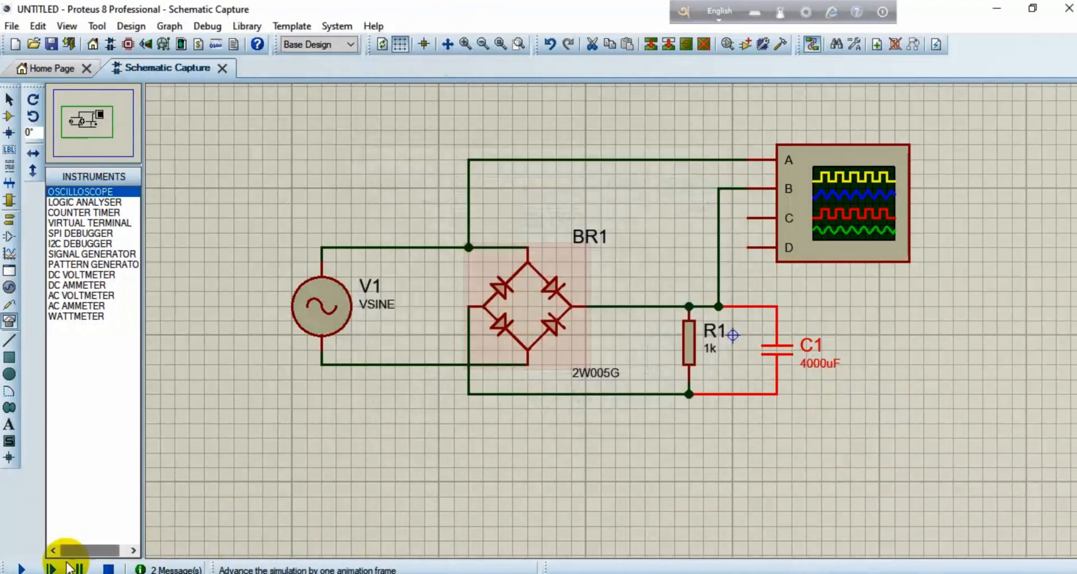
Run the simulation, switch oscilloscope channels C and D off while keeping channel B on AC coupling, and stop it
{"action": "left_click", "coordinate": [21, 568]}
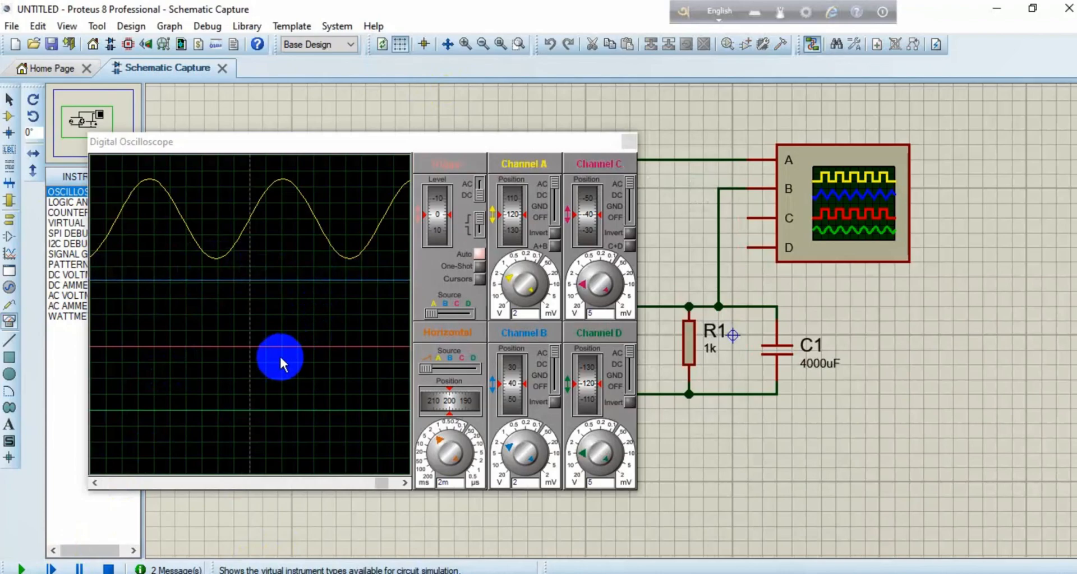
{"action": "left_click_drag", "start_coordinate": [632, 183], "coordinate": [630, 218]}
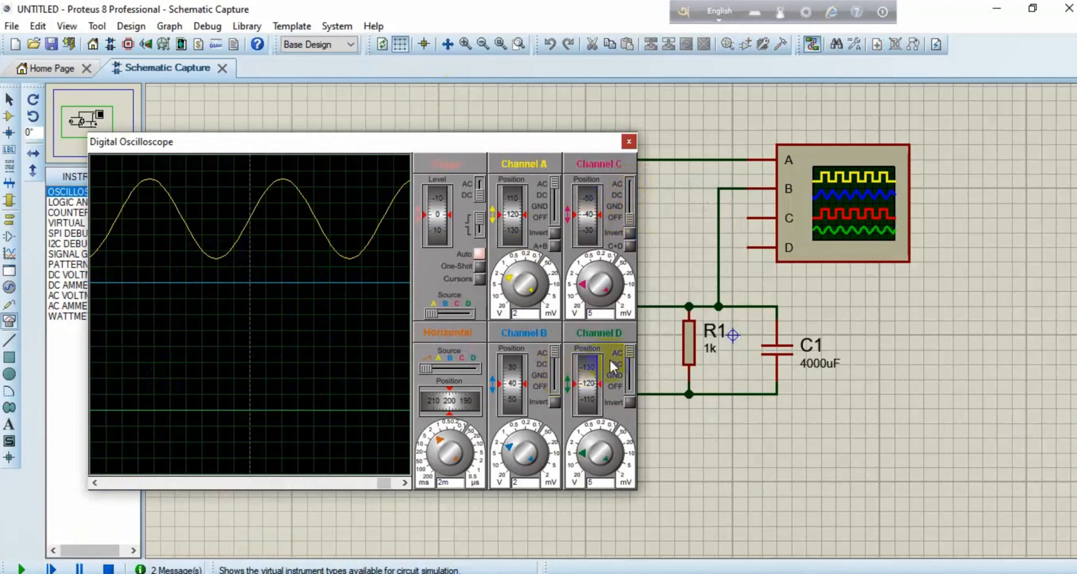
{"action": "left_click_drag", "start_coordinate": [630, 378], "coordinate": [631, 388]}
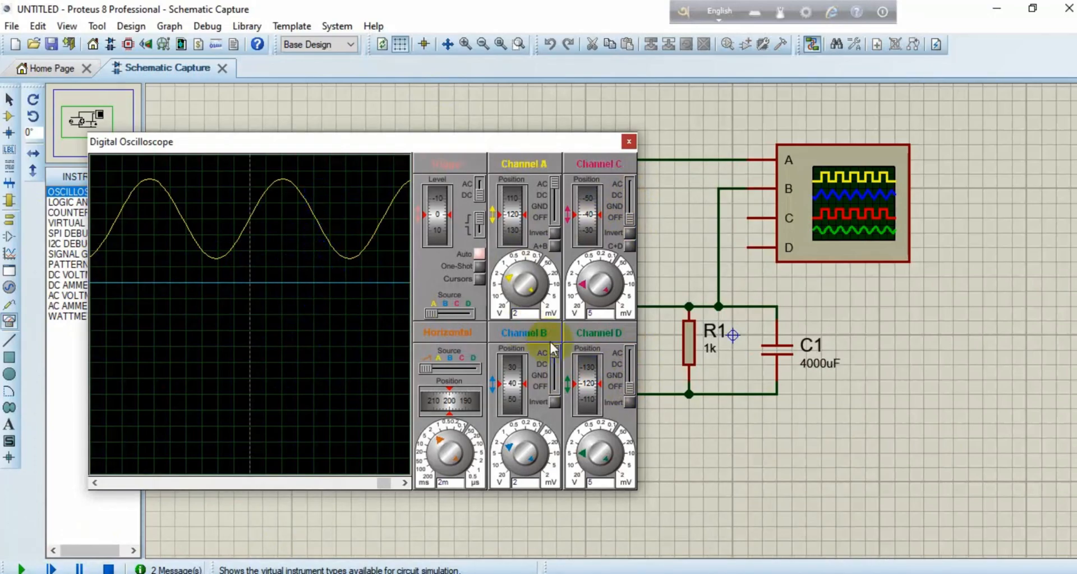
{"action": "left_click_drag", "start_coordinate": [557, 368], "coordinate": [557, 349]}
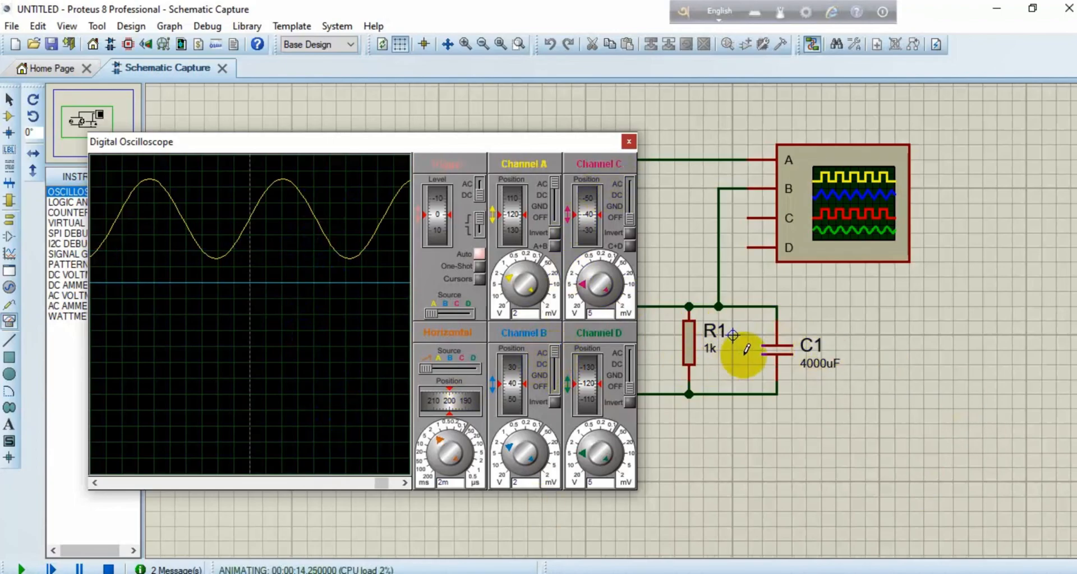
{"action": "left_click", "coordinate": [108, 568]}
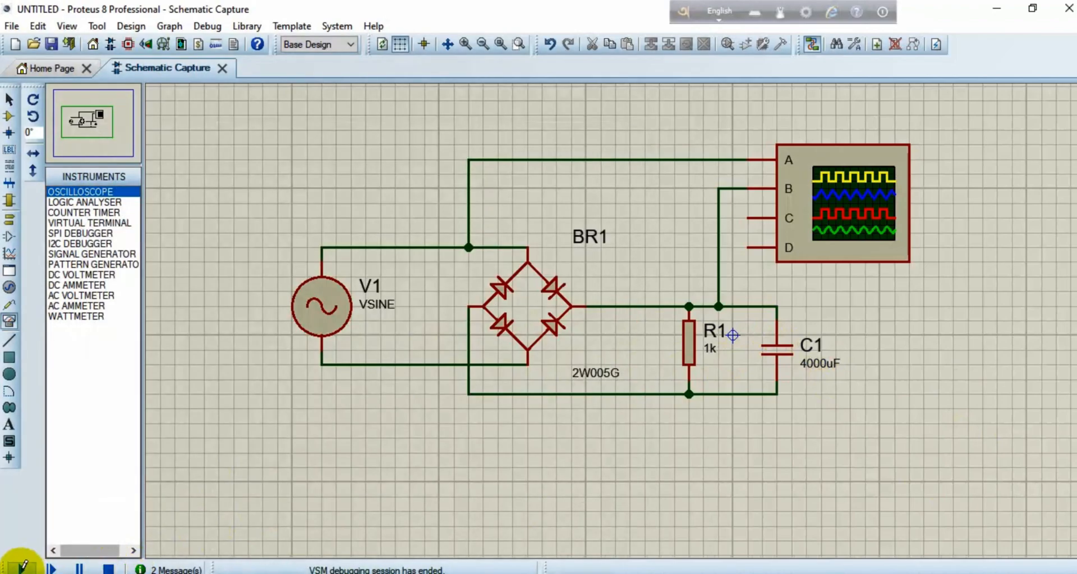
Set the capacitance of C1 to 100uF and run the simulation to view the output ripple, stopping it after viewing
{"action": "double_click", "coordinate": [773, 349]}
{"action": "left_click", "coordinate": [470, 200]}
{"action": "key", "text": "BackSpace"}
{"action": "key", "text": "BackSpace"}
{"action": "type", "text": "100"}
{"action": "left_click", "coordinate": [695, 181]}
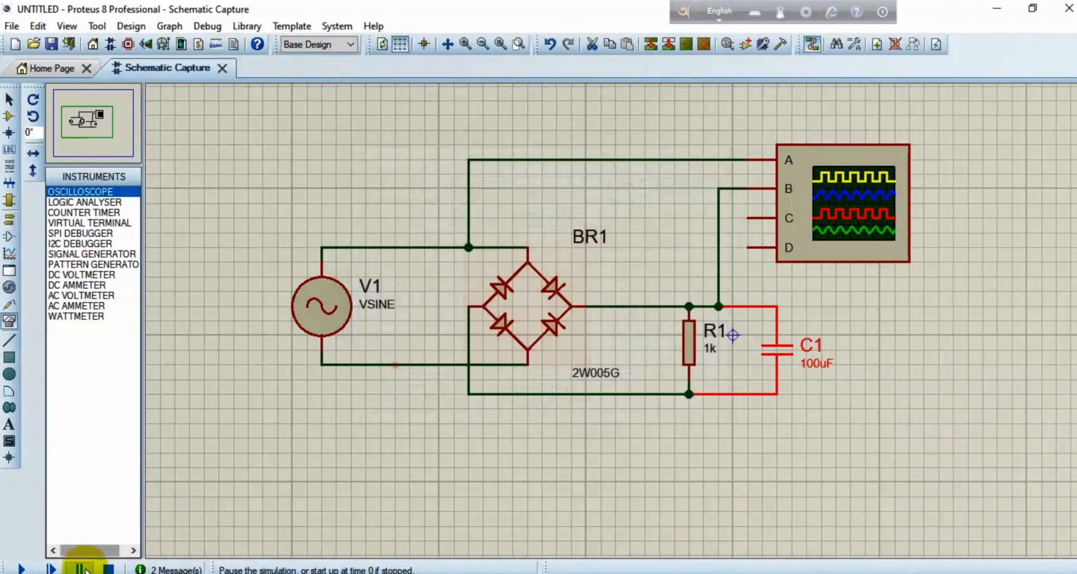
{"action": "left_click", "coordinate": [21, 569]}
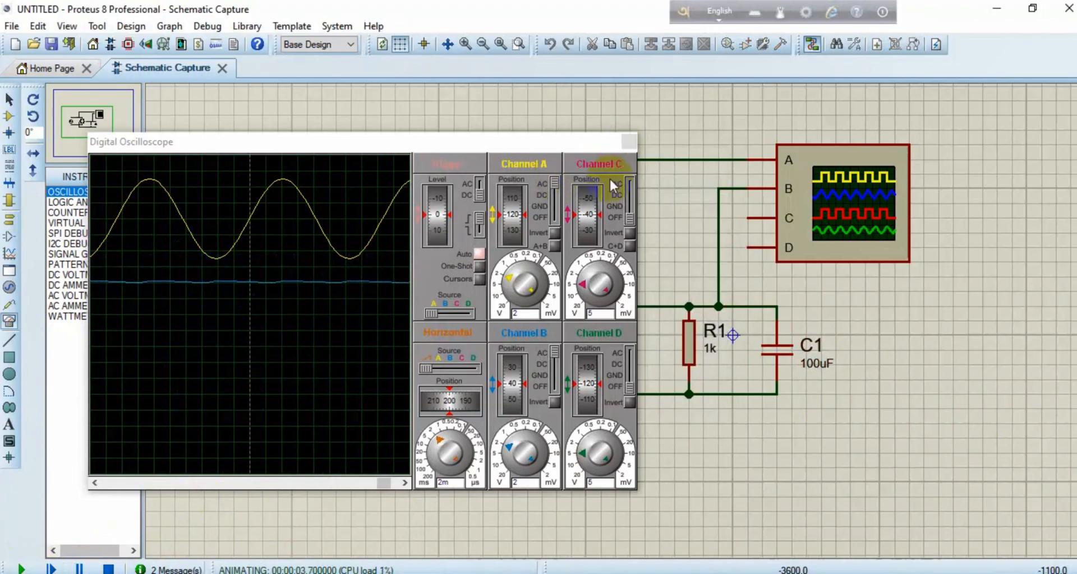
{"action": "left_click", "coordinate": [108, 569]}
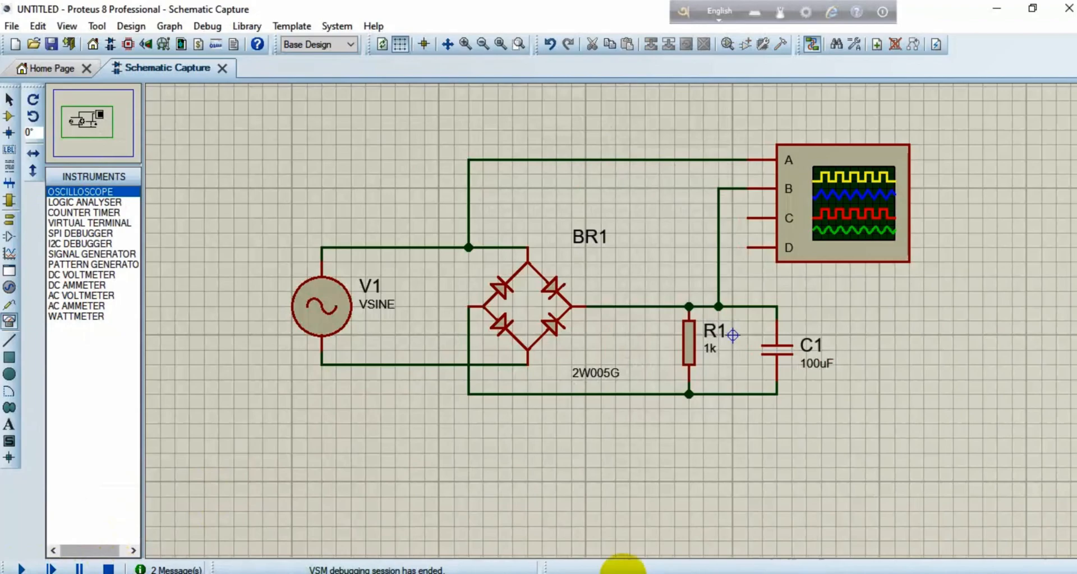
Set the capacitance of C1 to 10uF and run the simulation to compare the output waveform, stopping it after viewing
{"action": "double_click", "coordinate": [785, 353]}
{"action": "left_click", "coordinate": [467, 199]}
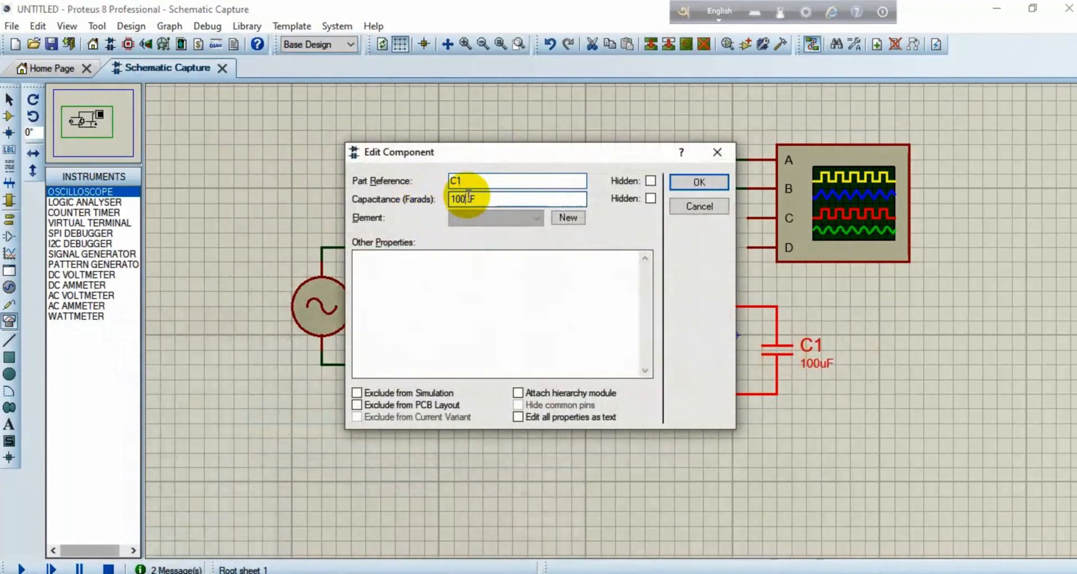
{"action": "key", "text": "BackSpace"}
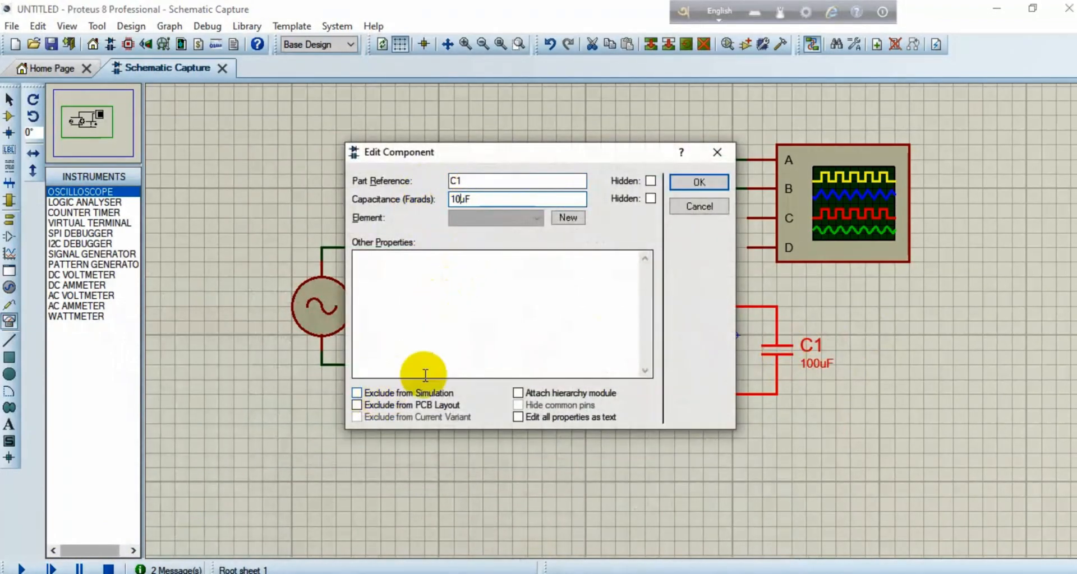
{"action": "left_click", "coordinate": [713, 180]}
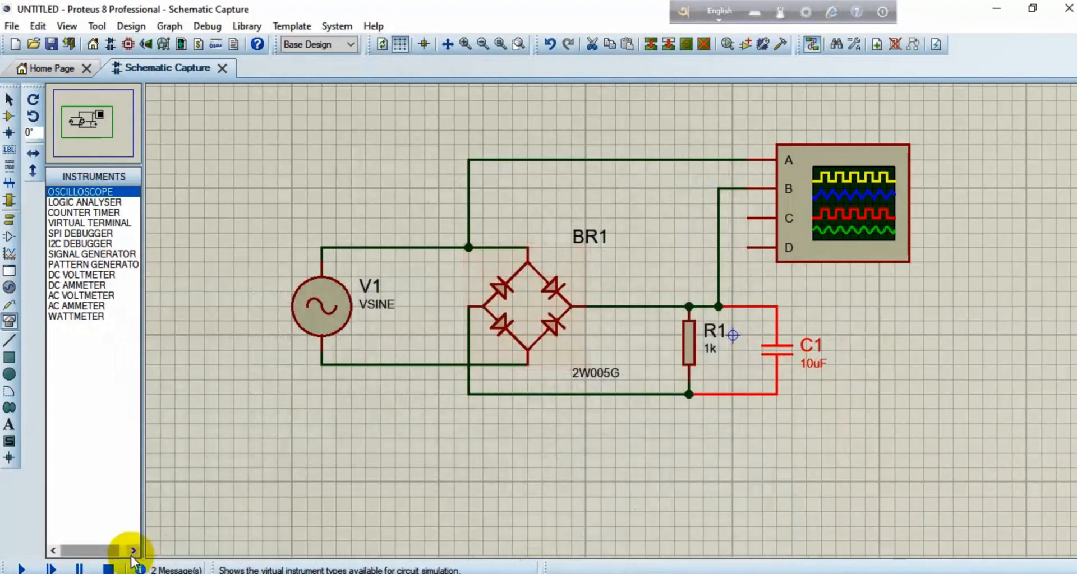
{"action": "left_click", "coordinate": [21, 568]}
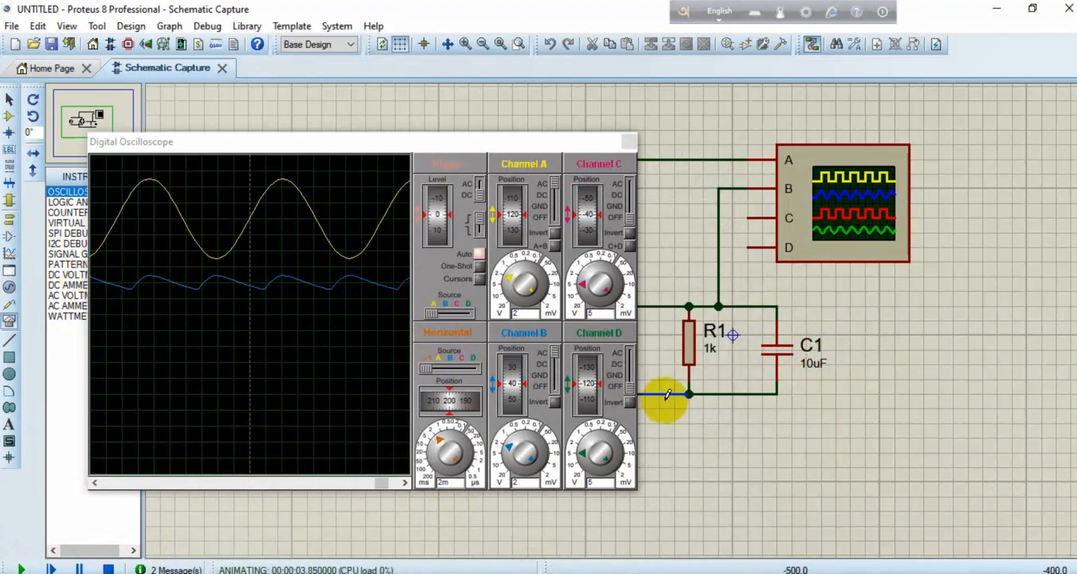
{"action": "left_click", "coordinate": [108, 568]}
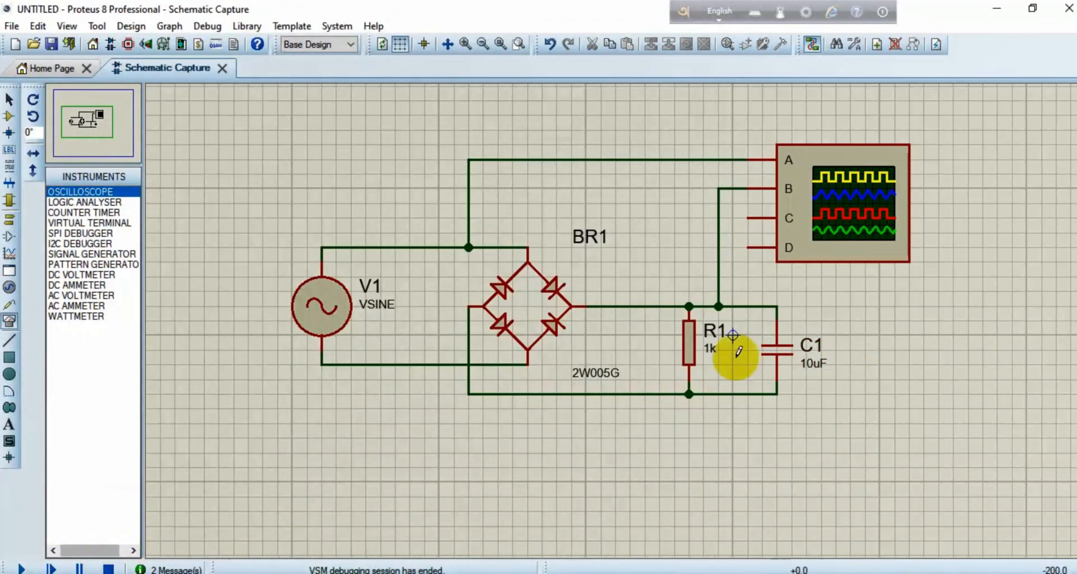
Set the capacitance of C1 to 1000uF and run the simulation
{"action": "double_click", "coordinate": [774, 348]}
{"action": "left_click", "coordinate": [466, 199]}
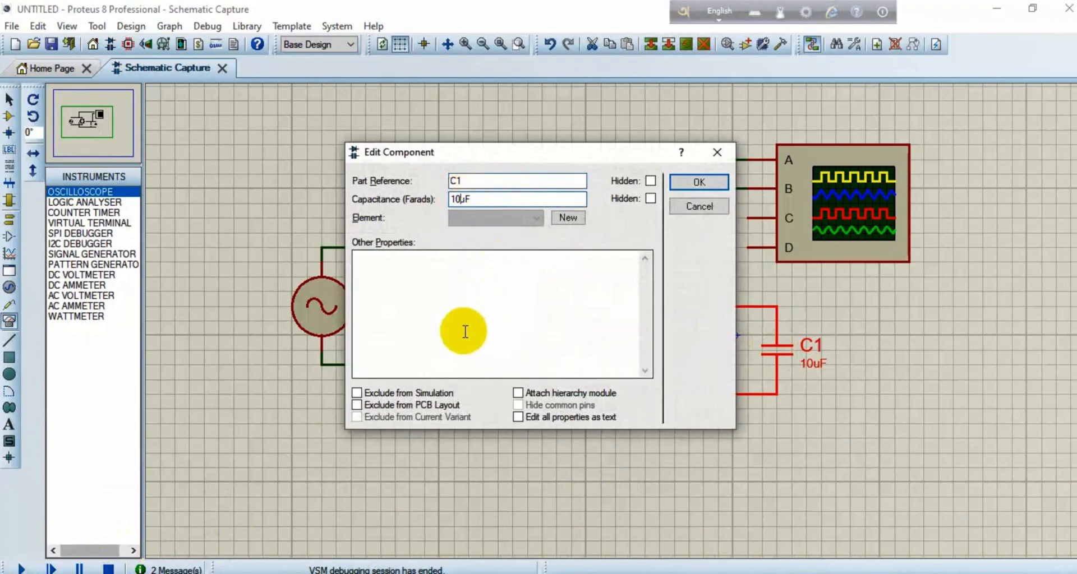
{"action": "left_click", "coordinate": [699, 183]}
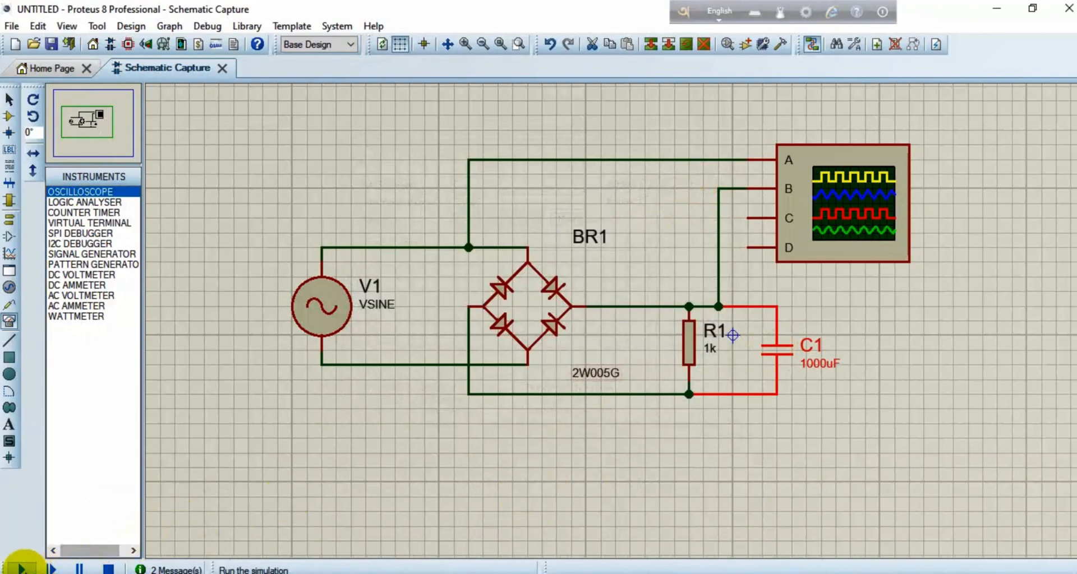
{"action": "left_click", "coordinate": [22, 568]}
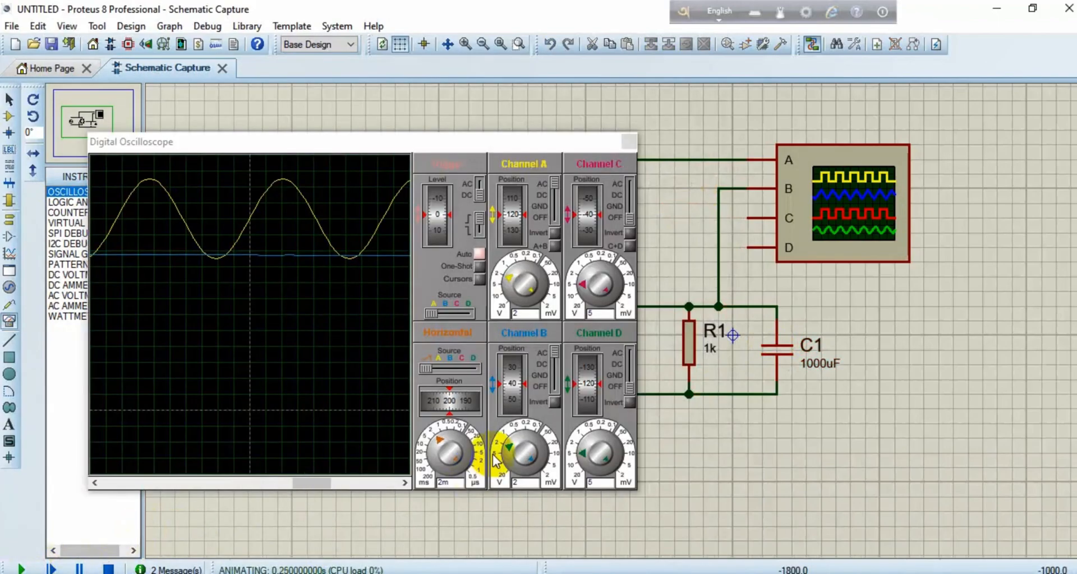